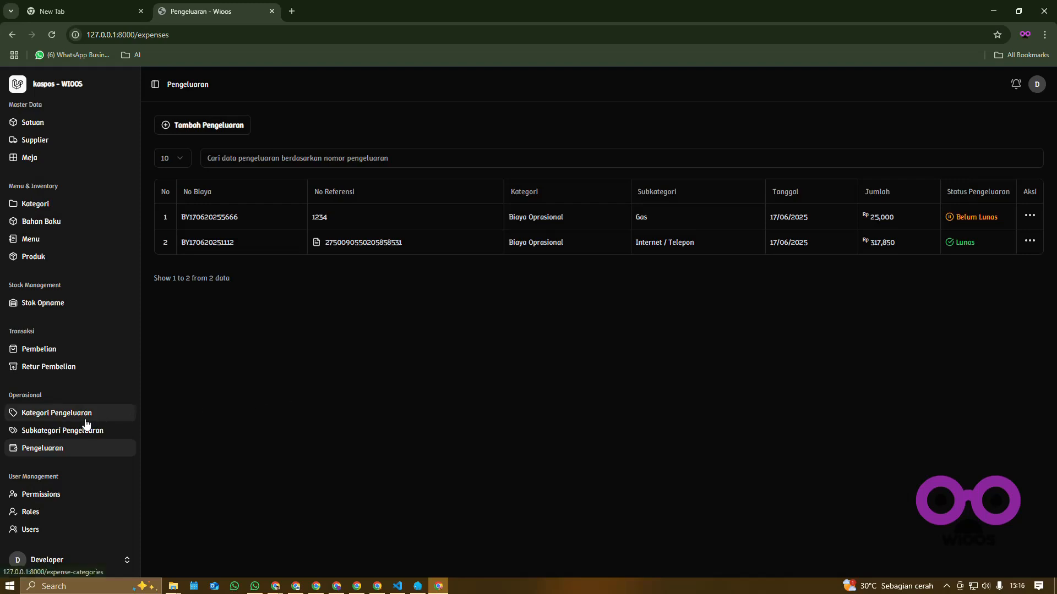
# Step: Look at the expense categories and the blank form for adding one, then open the expense subcategories list
pyautogui.click(48, 422)
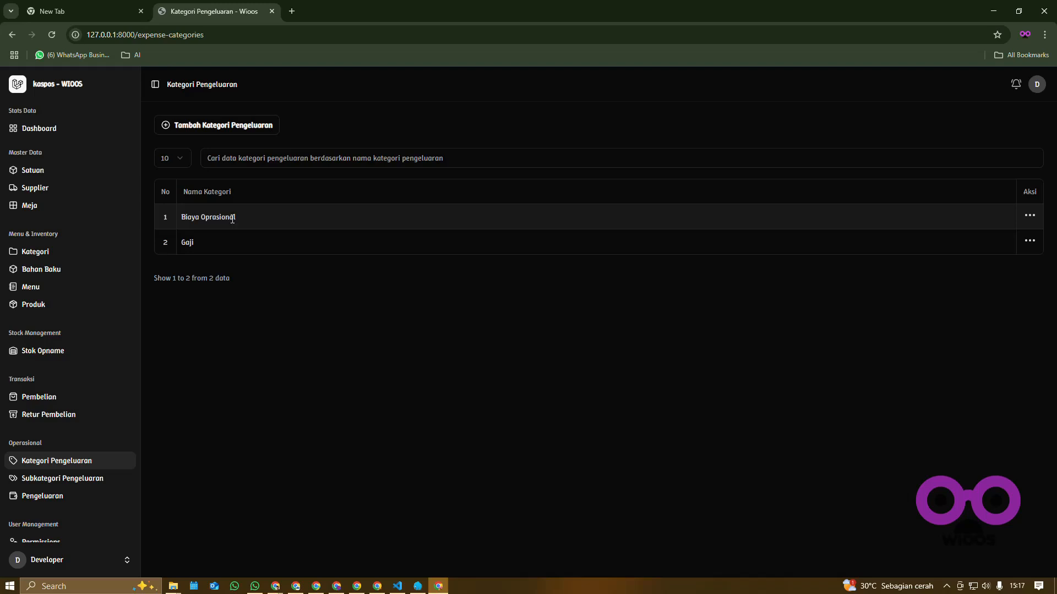
pyautogui.click(234, 128)
pyautogui.click(210, 128)
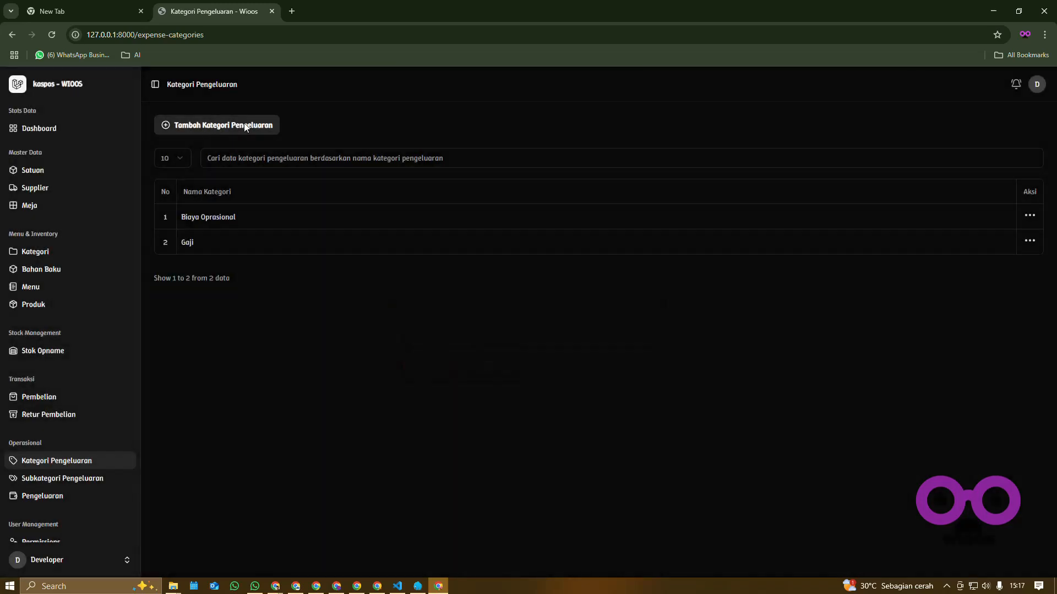
pyautogui.click(234, 125)
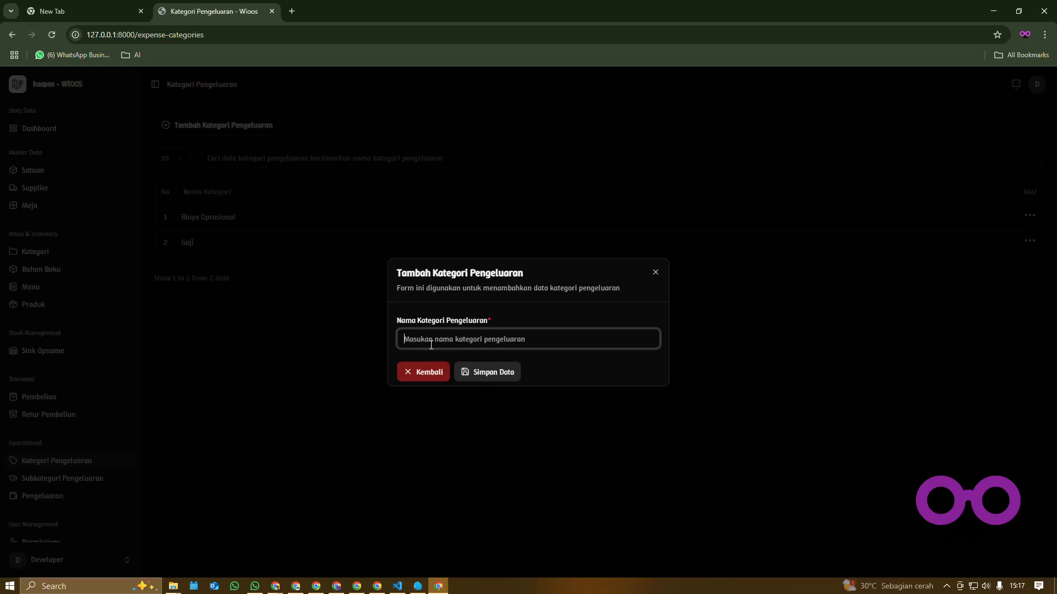
pyautogui.click(430, 375)
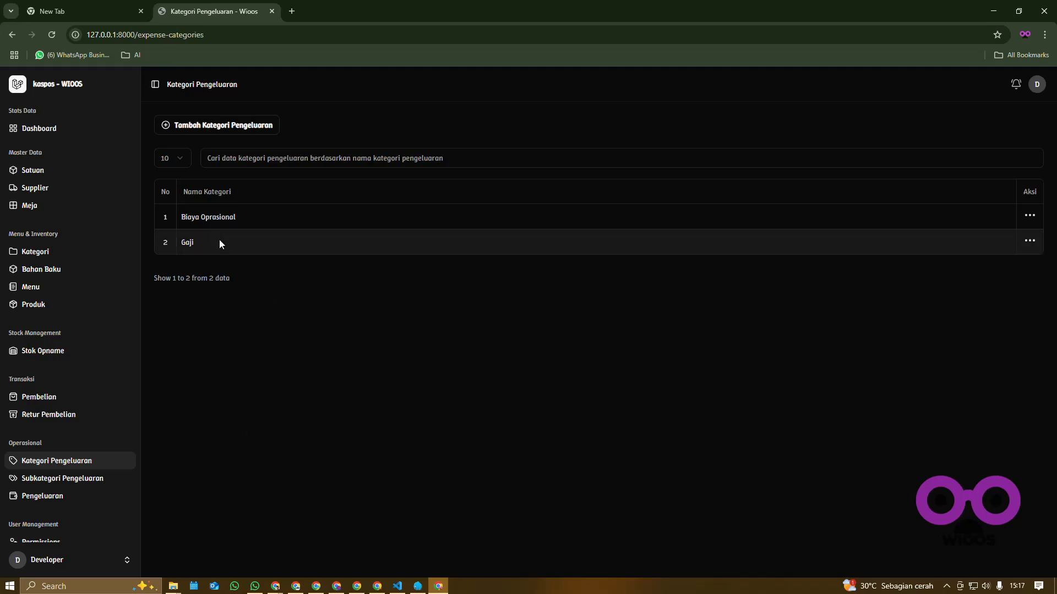
pyautogui.click(84, 480)
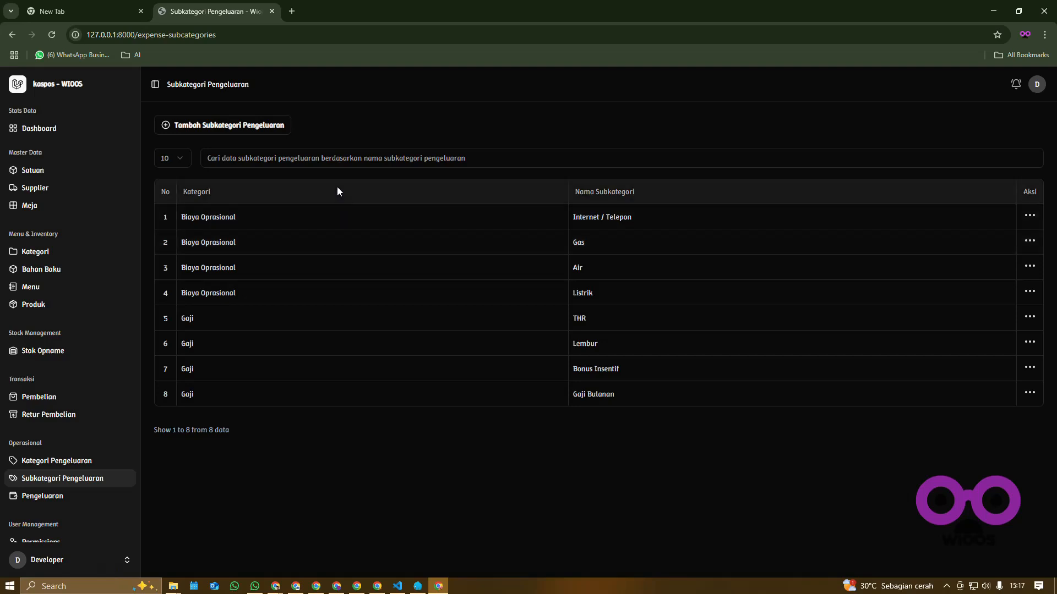
pyautogui.click(267, 129)
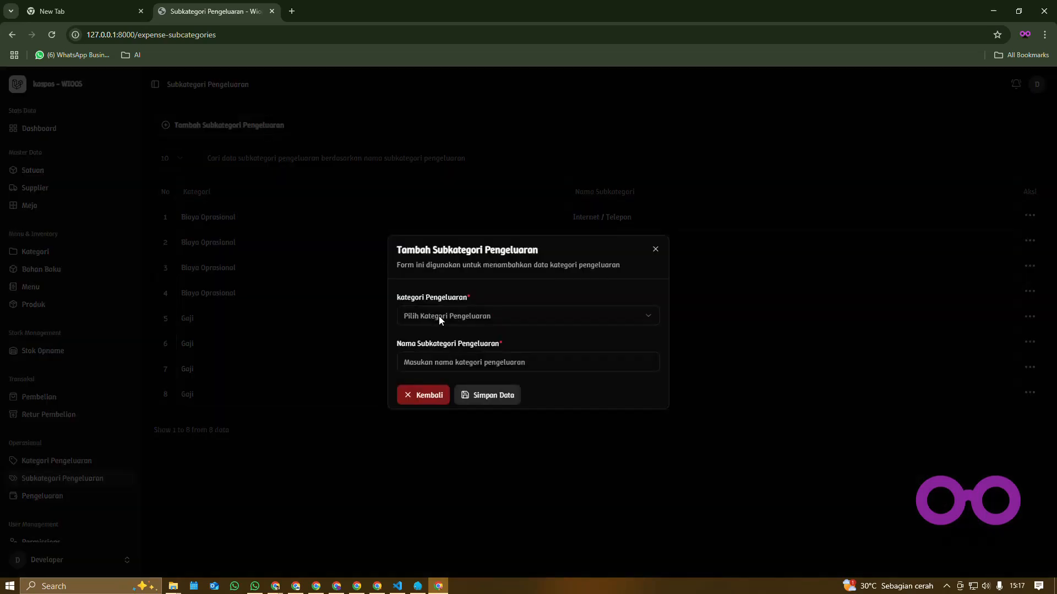
pyautogui.click(442, 317)
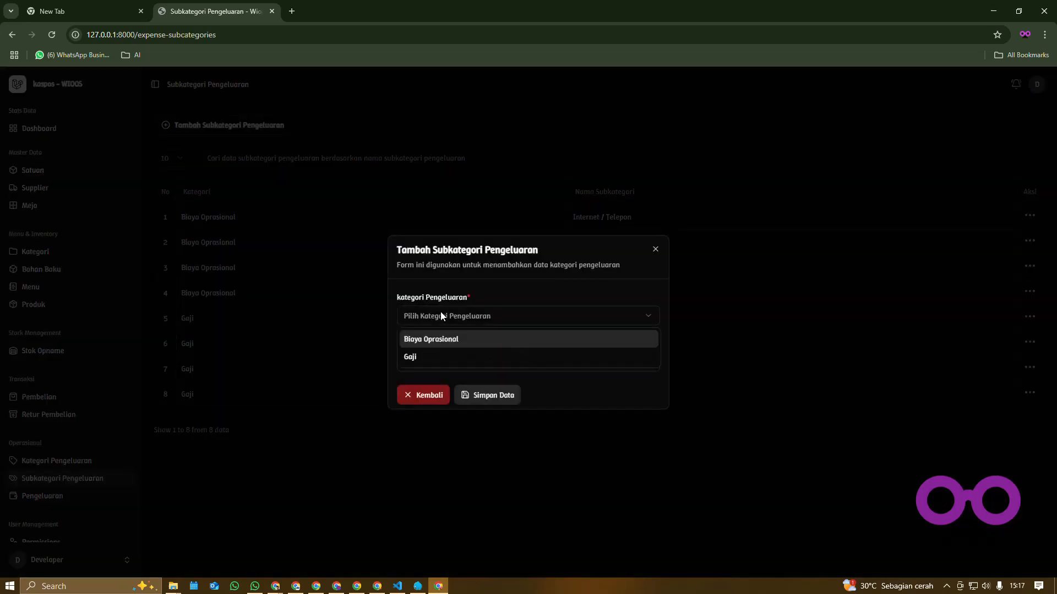
pyautogui.click(441, 340)
pyautogui.click(439, 362)
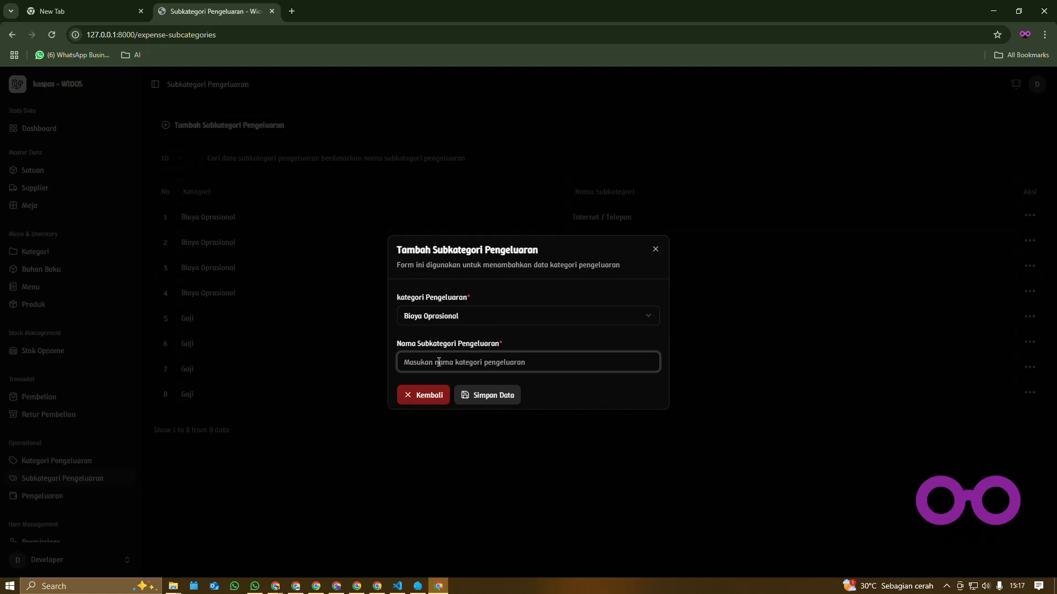
pyautogui.click(656, 251)
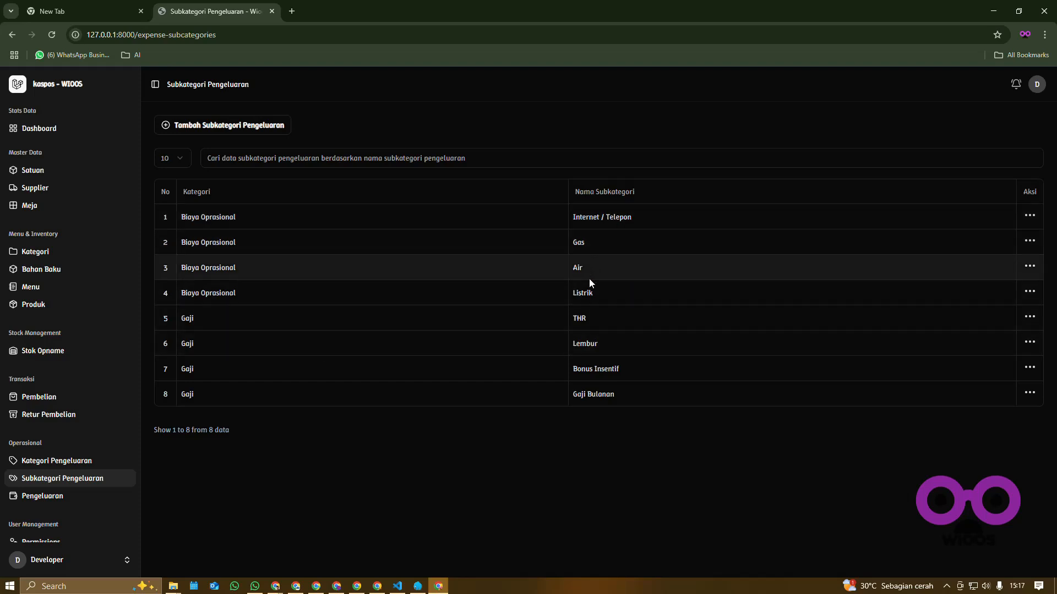
# Step: Add and save an expense subcategory named Bensin under the category Biaya Oprasional
pyautogui.click(258, 124)
pyautogui.click(458, 319)
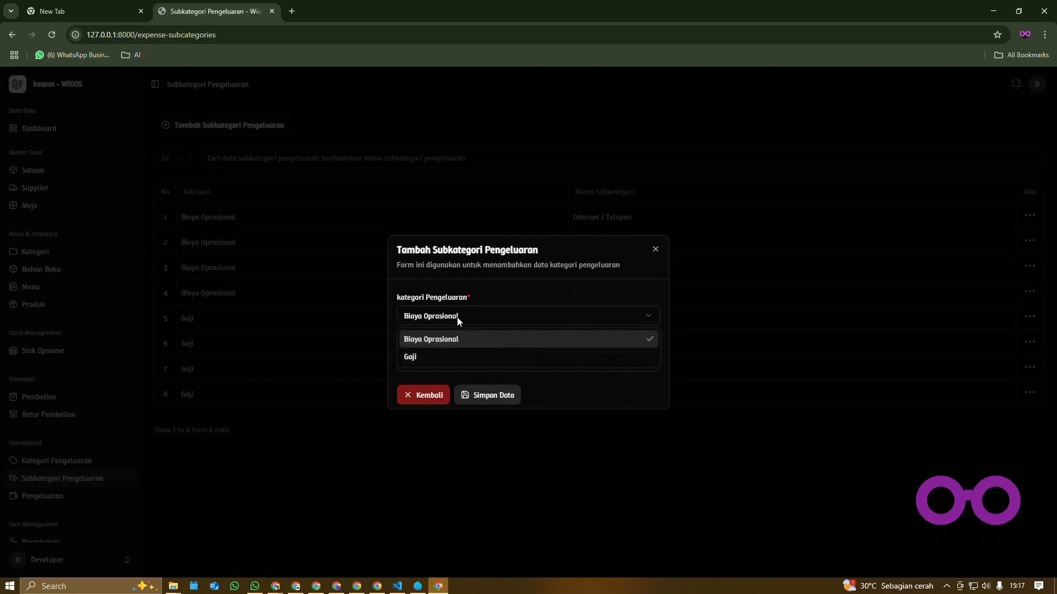
pyautogui.click(458, 339)
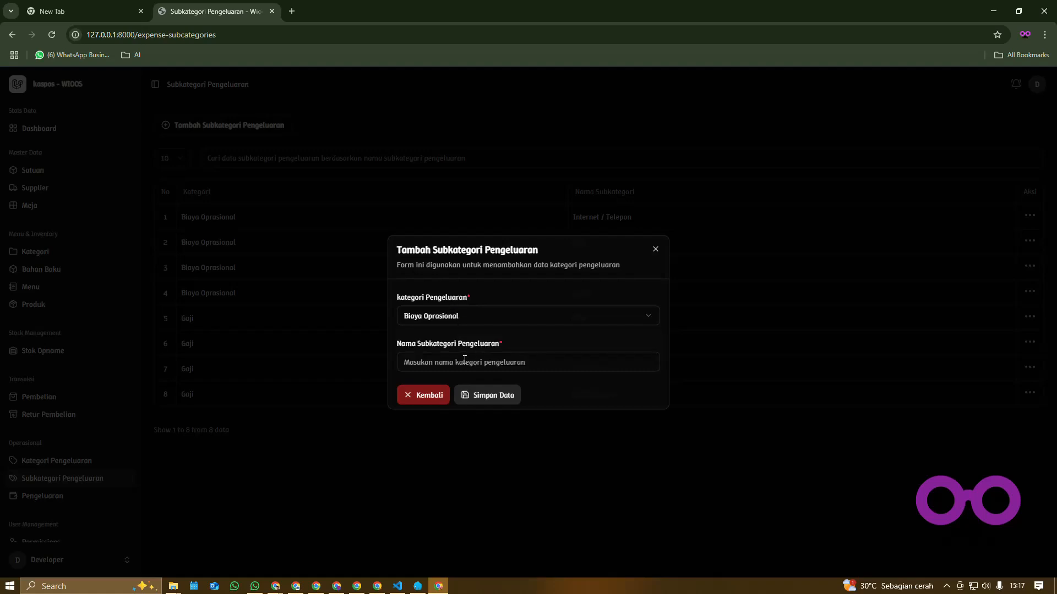
pyautogui.click(457, 361)
pyautogui.write('Bensin')
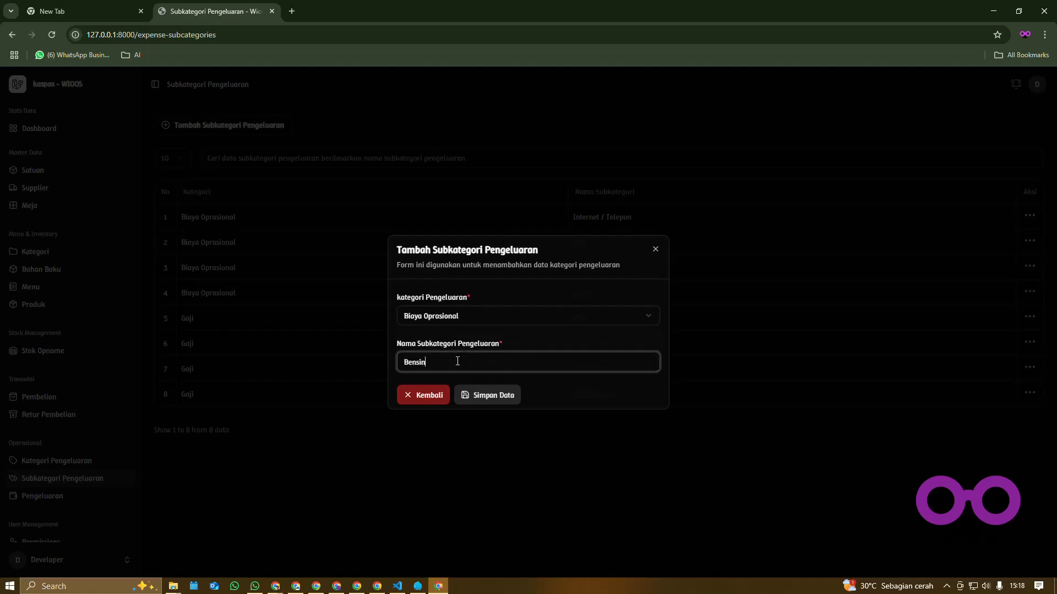
pyautogui.click(507, 395)
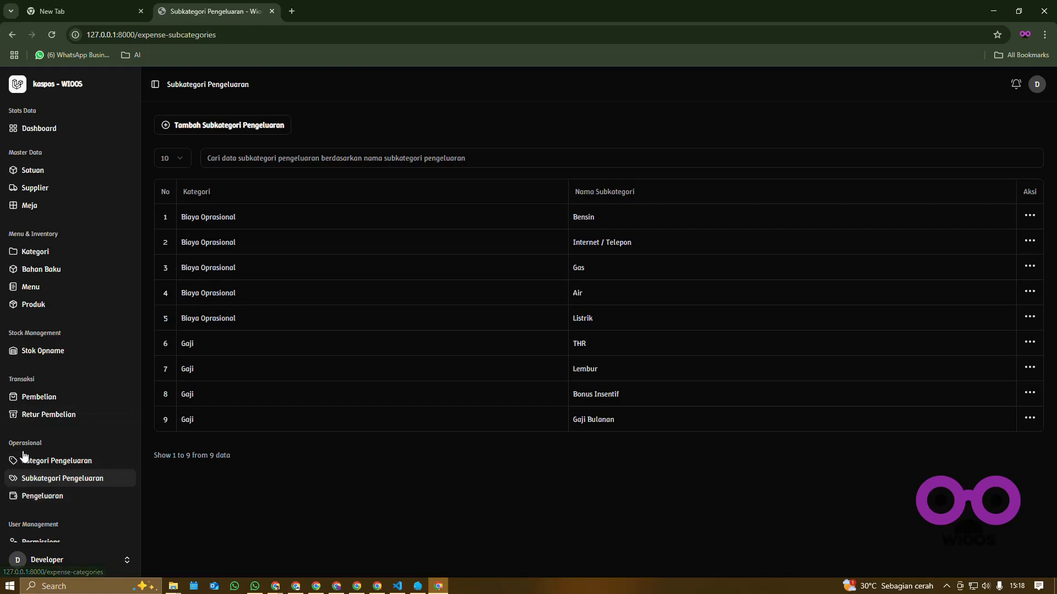
# Step: Start a new expense record with reference number 1234 and date 24/06/2025
pyautogui.click(54, 501)
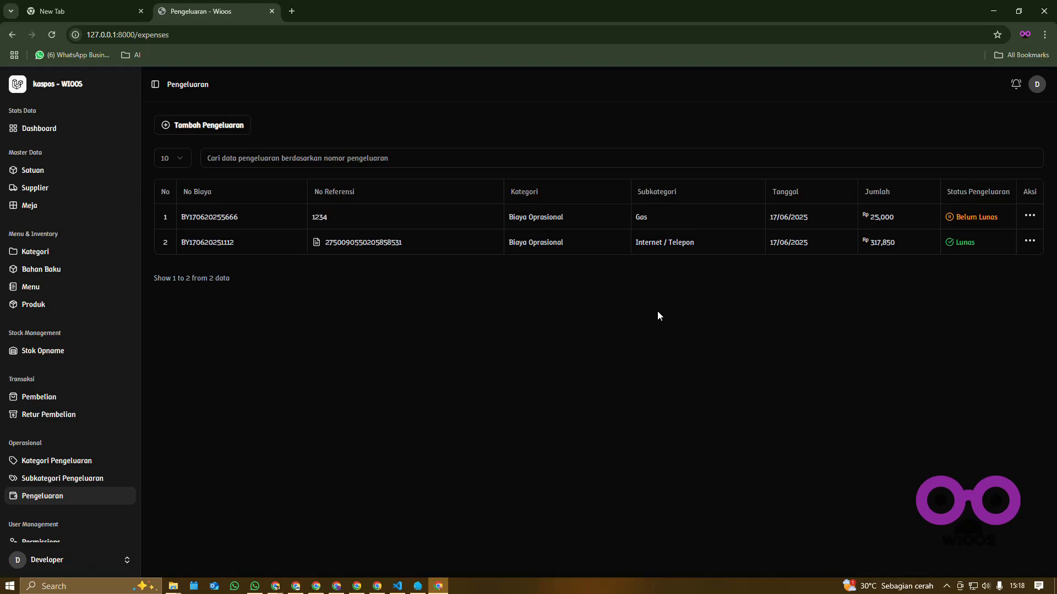
pyautogui.click(231, 129)
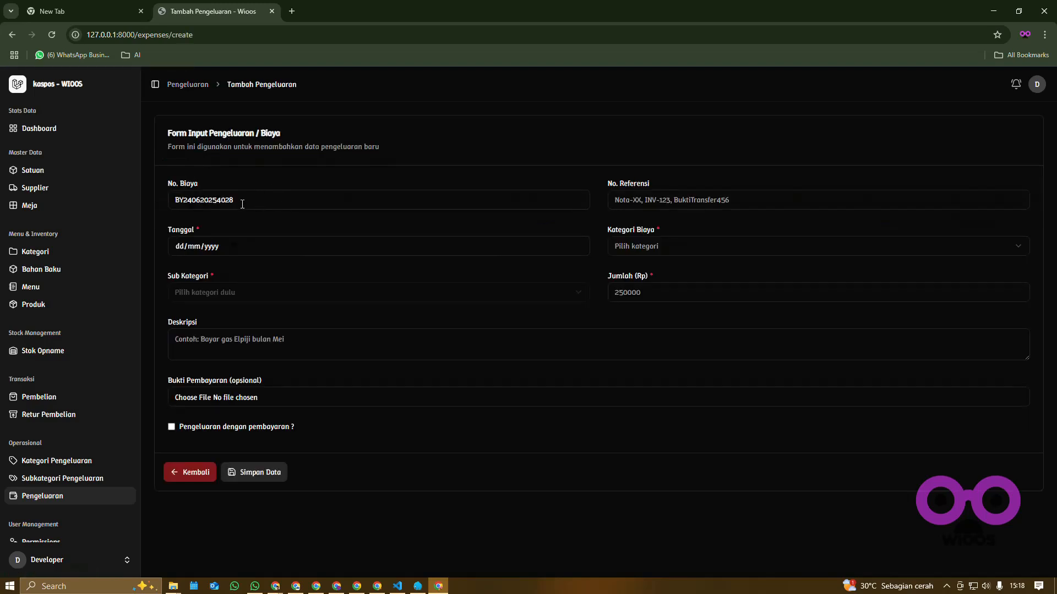
pyautogui.click(638, 203)
pyautogui.write('123')
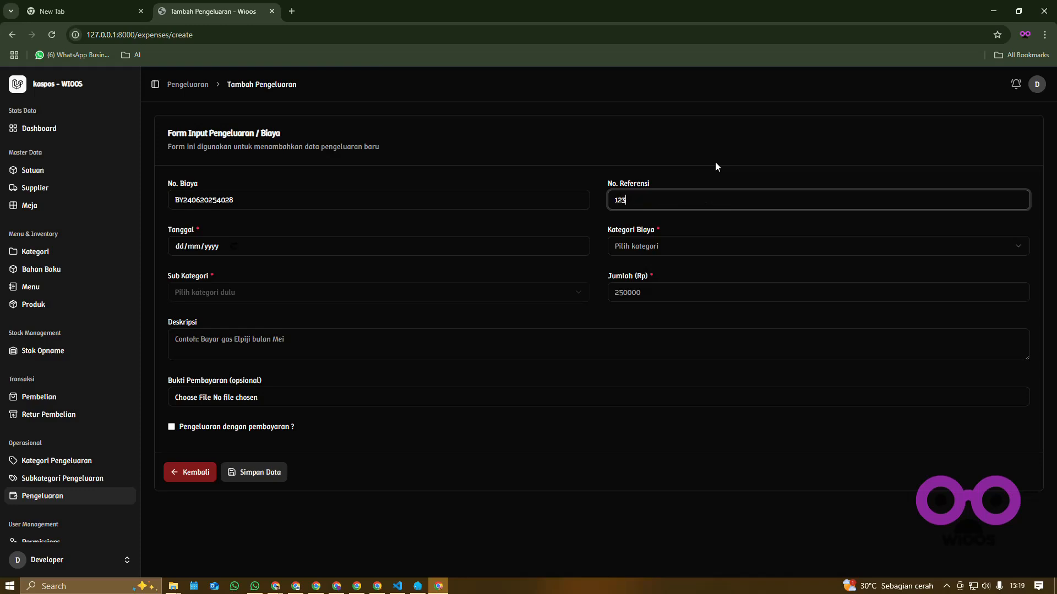
pyautogui.write('4')
pyautogui.click(234, 246)
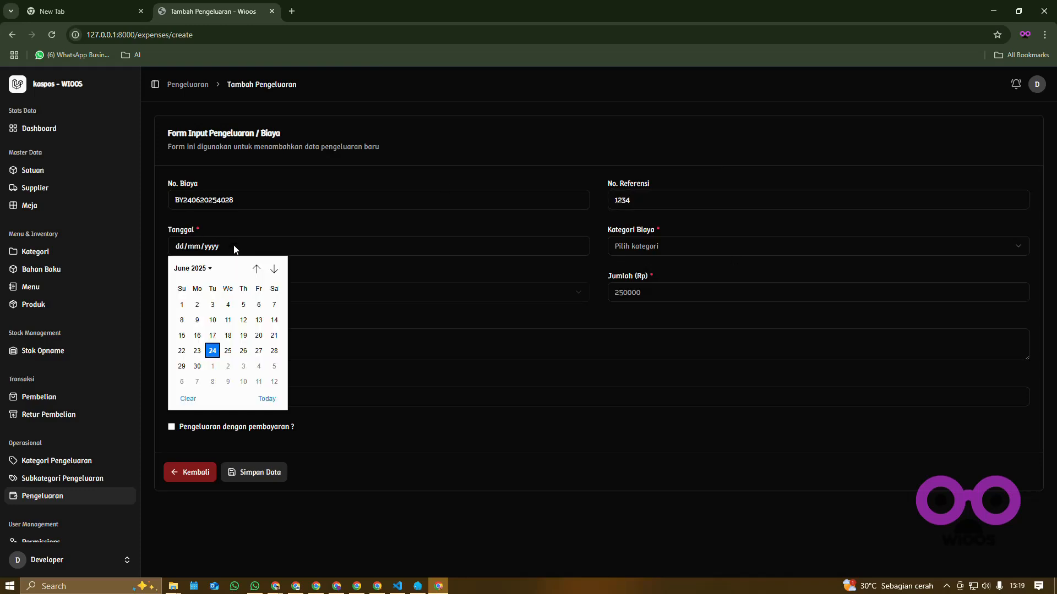
pyautogui.click(213, 351)
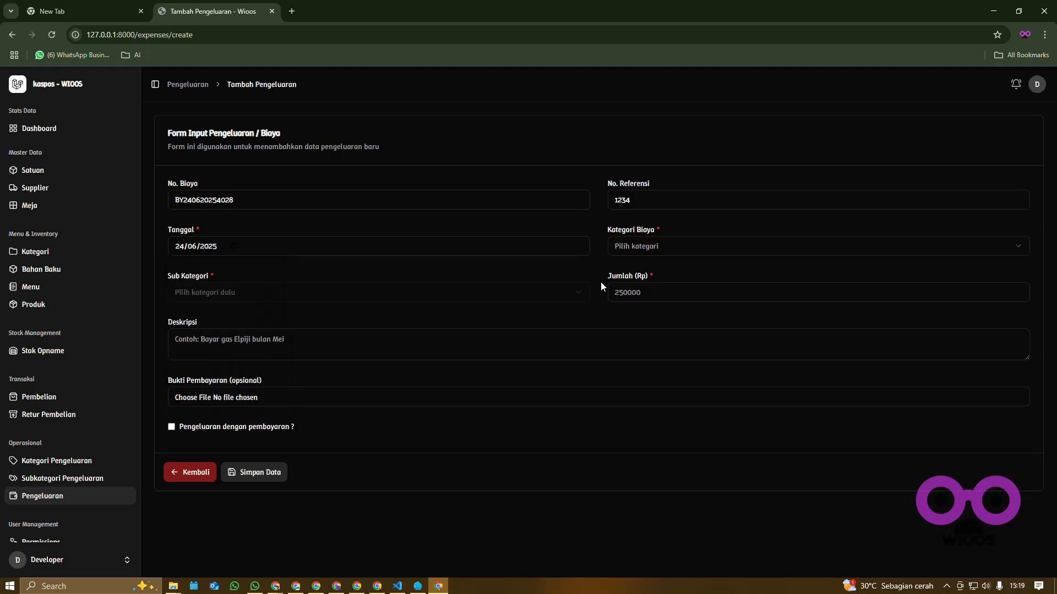
# Step: Assign the expense to category Biaya Oprasional, subcategory Internet / Telepon, and set its amount to 300000
pyautogui.click(630, 248)
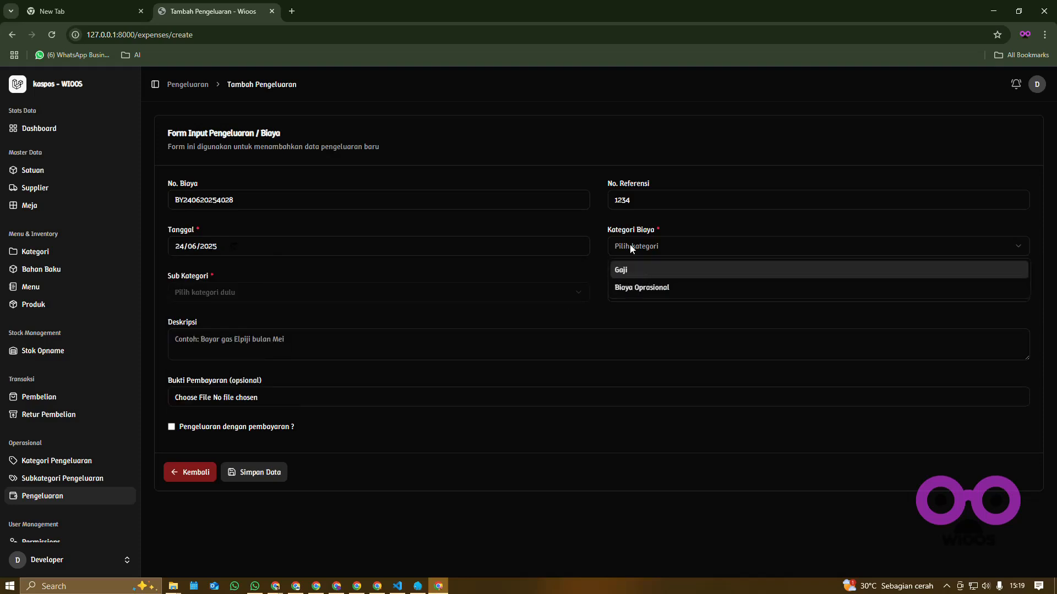
pyautogui.click(640, 287)
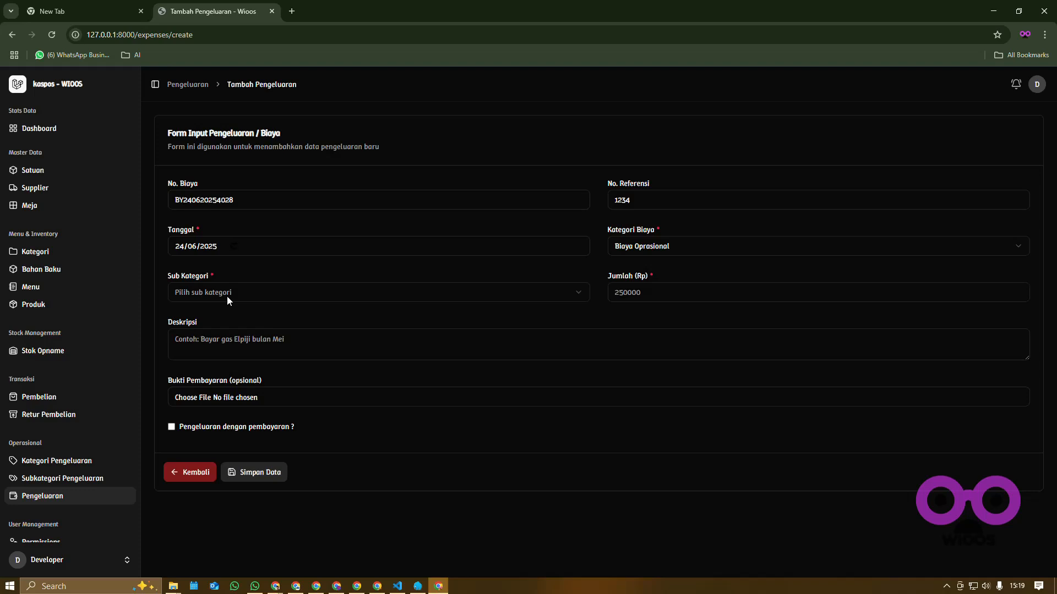
pyautogui.click(228, 298)
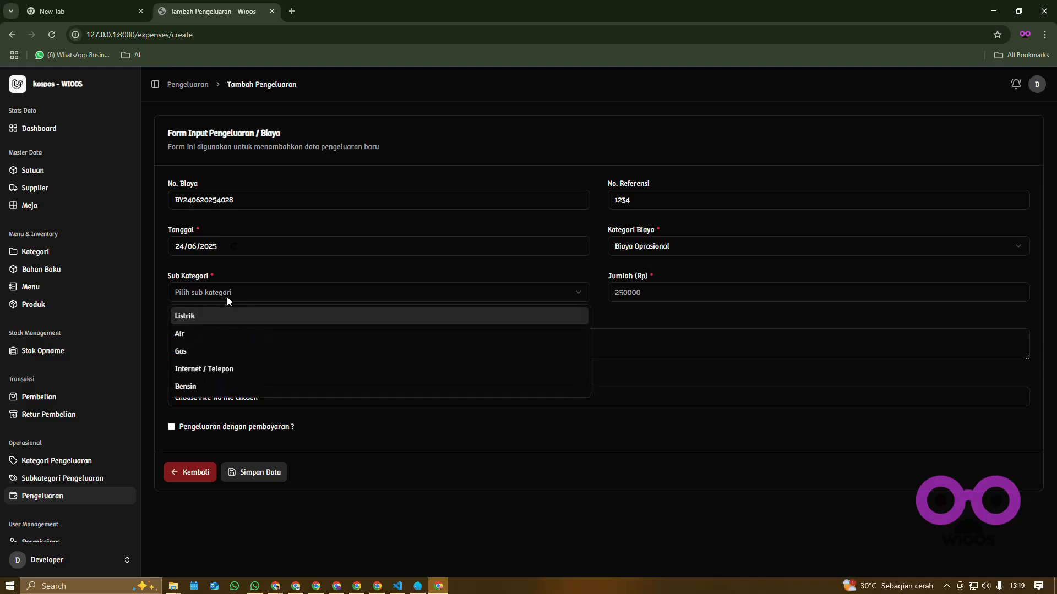
pyautogui.click(227, 370)
pyautogui.click(645, 293)
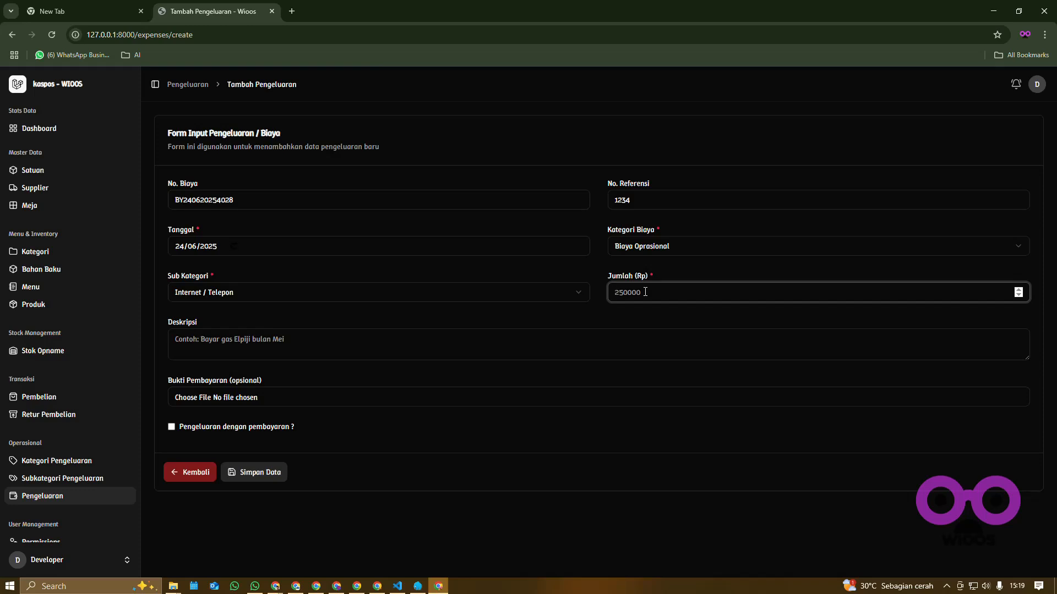
pyautogui.write('300000')
# Step: Enter the description "Bayar internet bulan juni 2025" and save the expense without payment
pyautogui.click(399, 334)
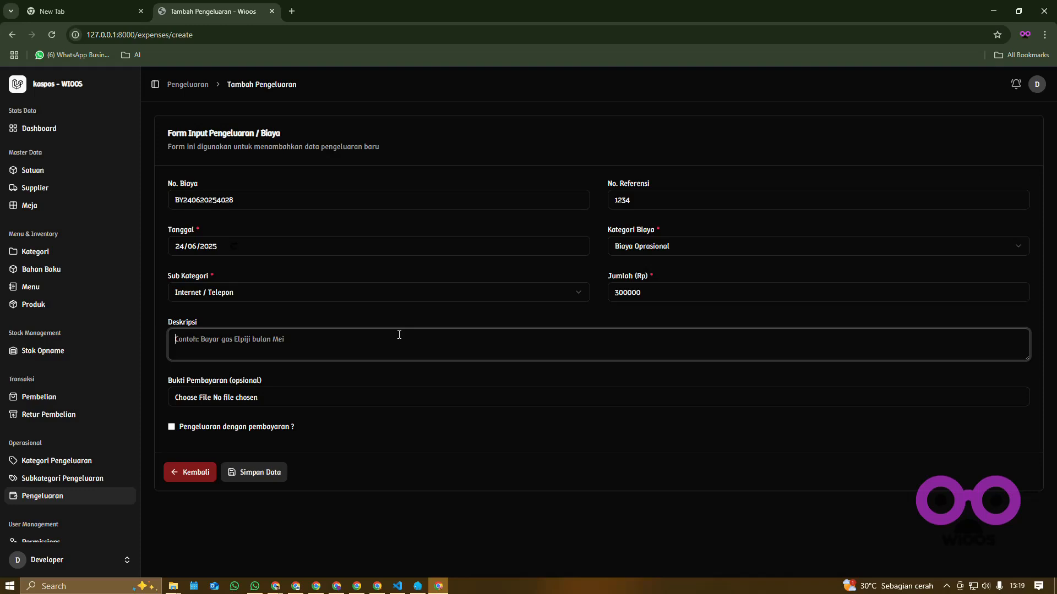
pyautogui.write('Bayar internet bulan juni 2025')
pyautogui.click(184, 432)
pyautogui.click(184, 432)
pyautogui.click(184, 432)
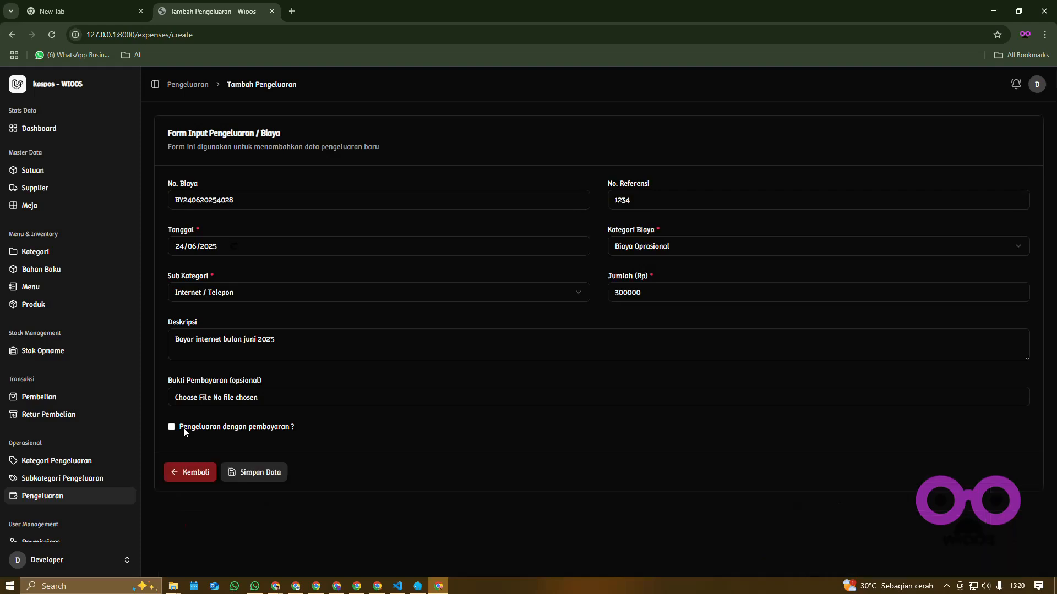
pyautogui.click(264, 475)
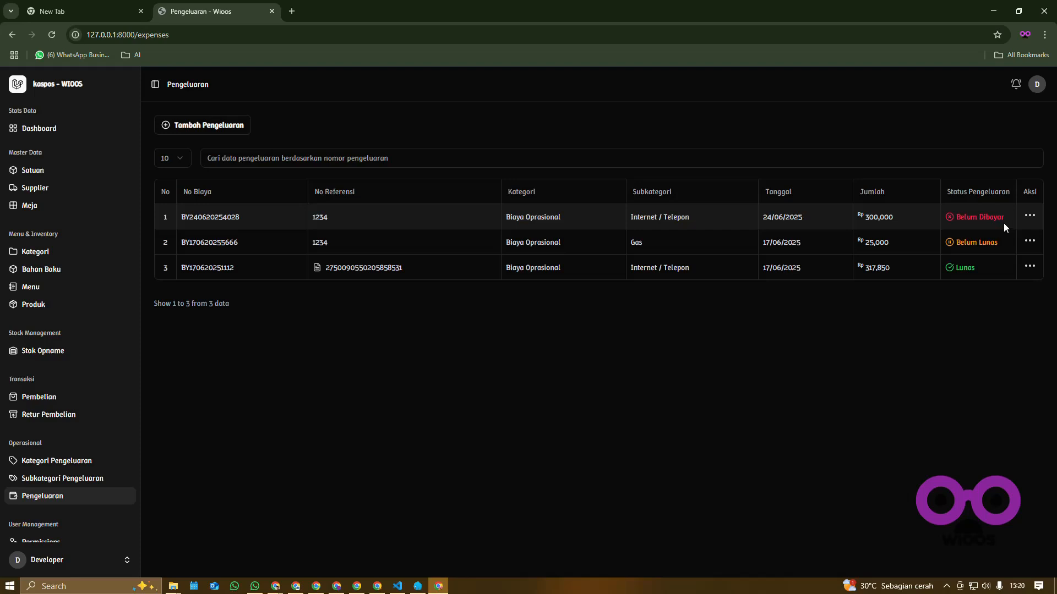
# Step: View the details of the 300,000 Internet / Telepon expense, including its payment history, and return to the expense list
pyautogui.click(1028, 215)
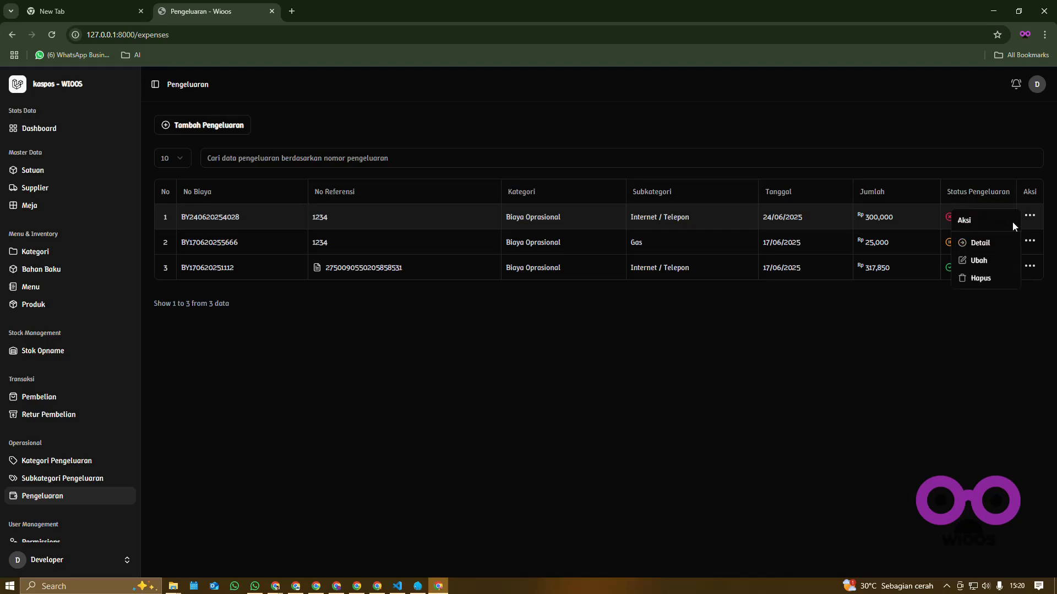
pyautogui.click(981, 244)
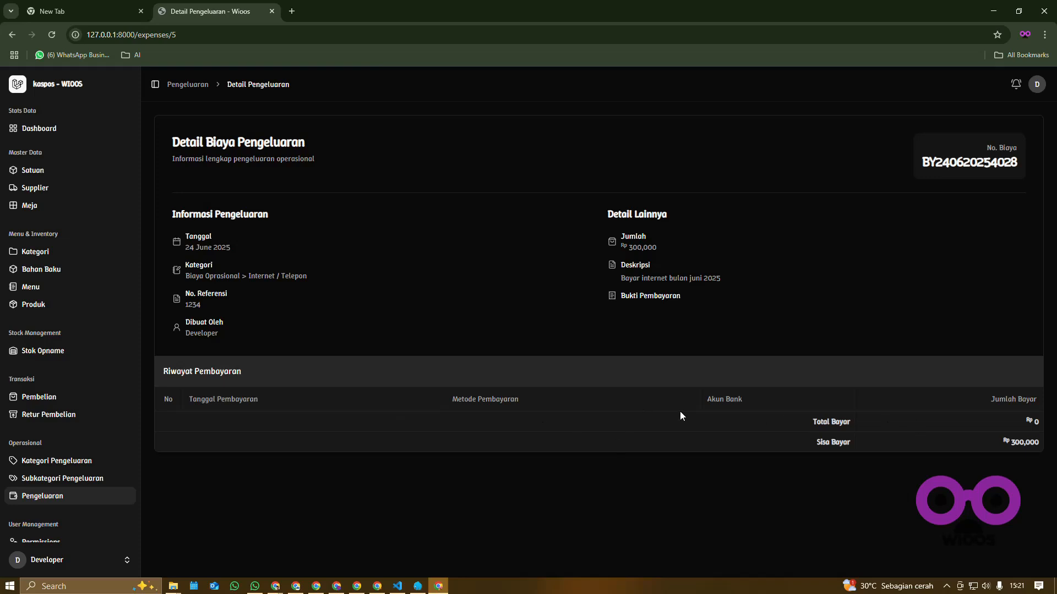
pyautogui.click(42, 501)
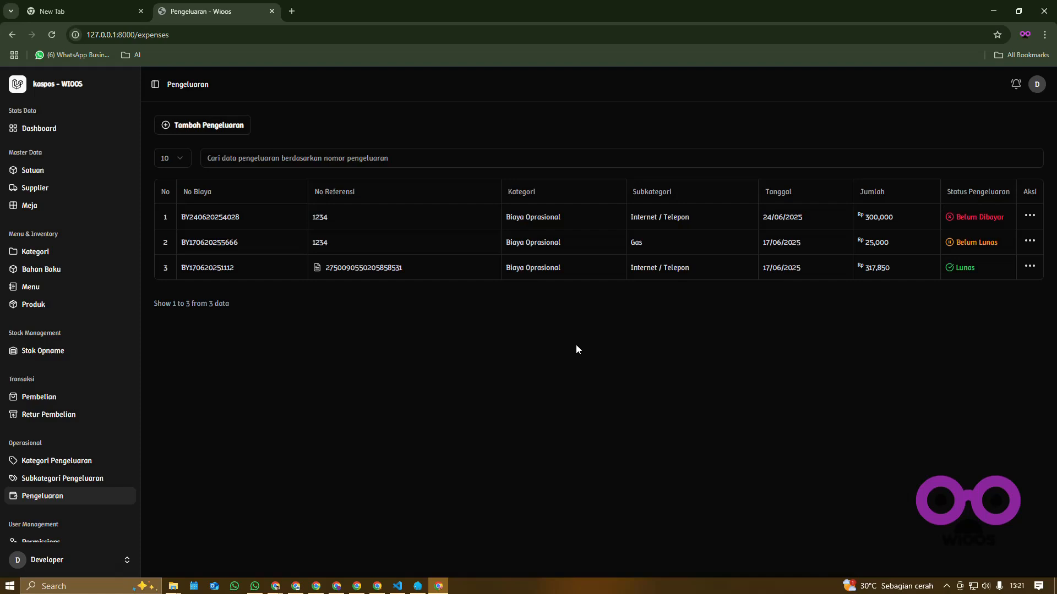
# Step: Edit the 300,000 Internet / Telepon expense to include payment, and add a payment row
pyautogui.click(1031, 216)
pyautogui.click(984, 261)
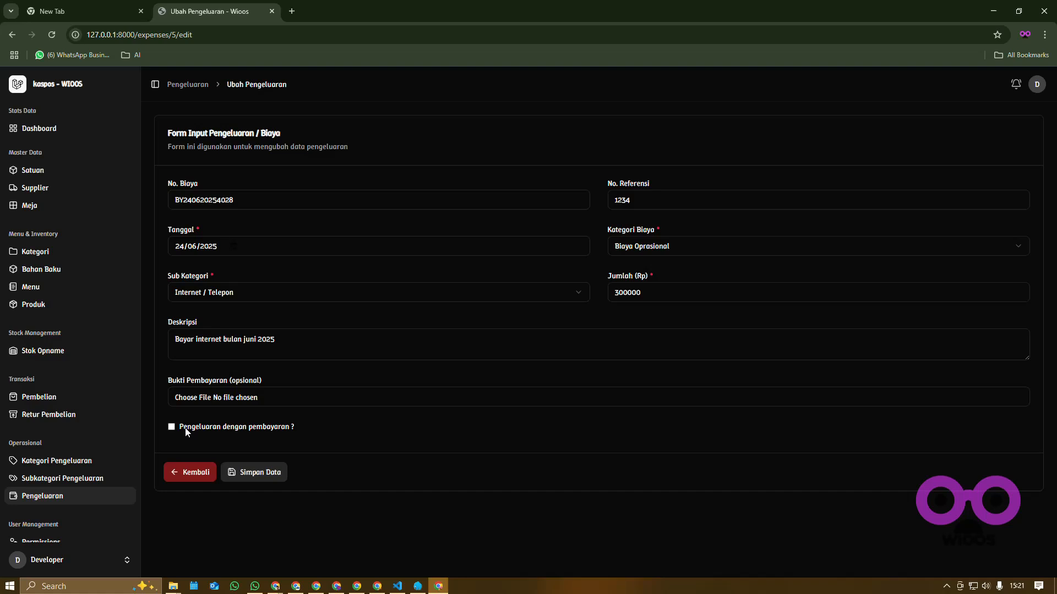
pyautogui.click(186, 430)
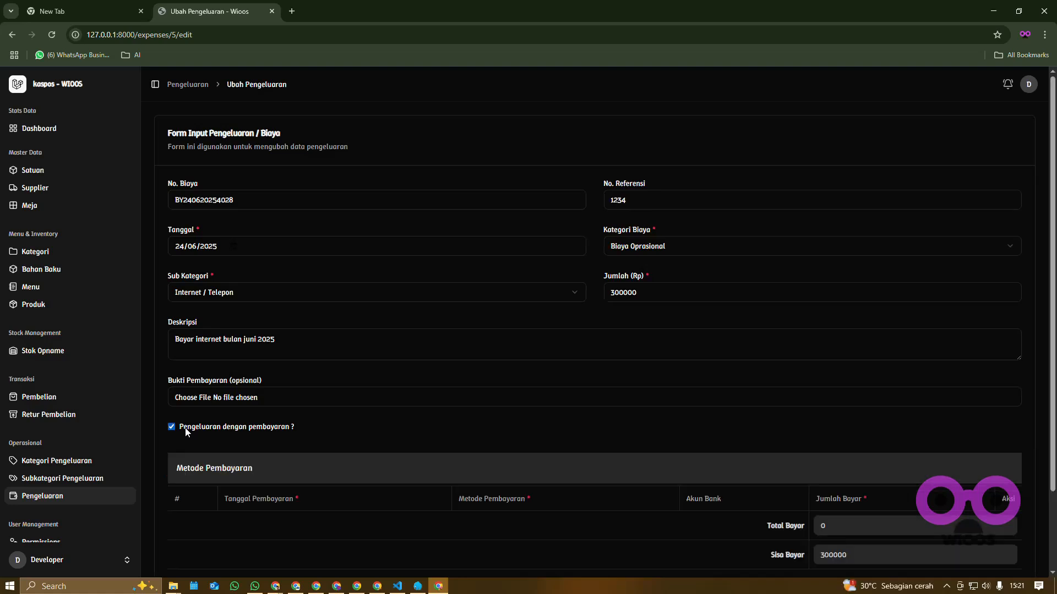
pyautogui.scroll(-2, 186, 432)
pyautogui.click(233, 494)
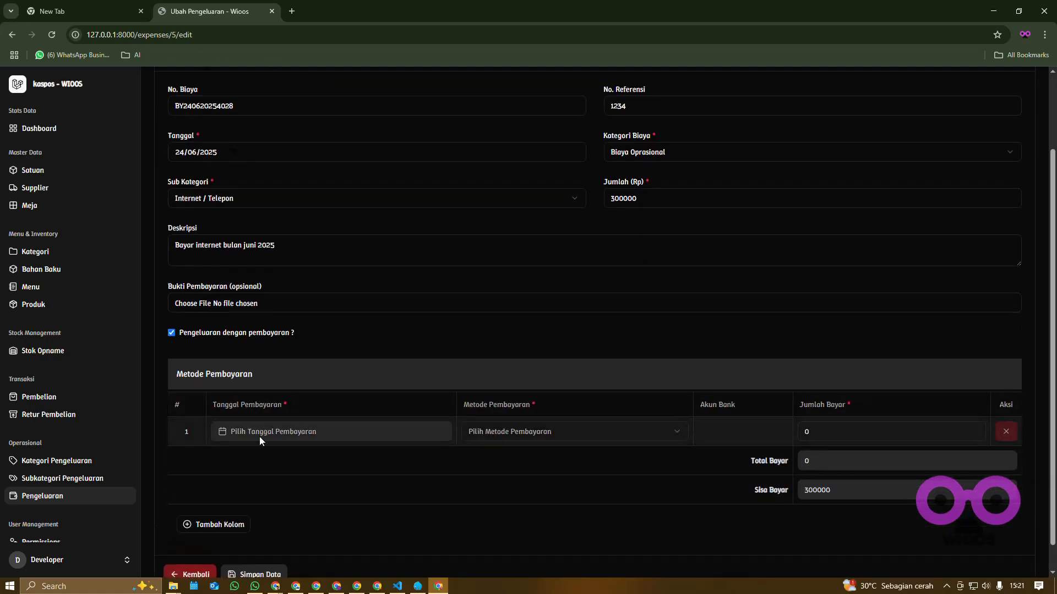
# Step: Set the payment row's date to June 25th, 2025 and its payment method to Transfer
pyautogui.click(266, 432)
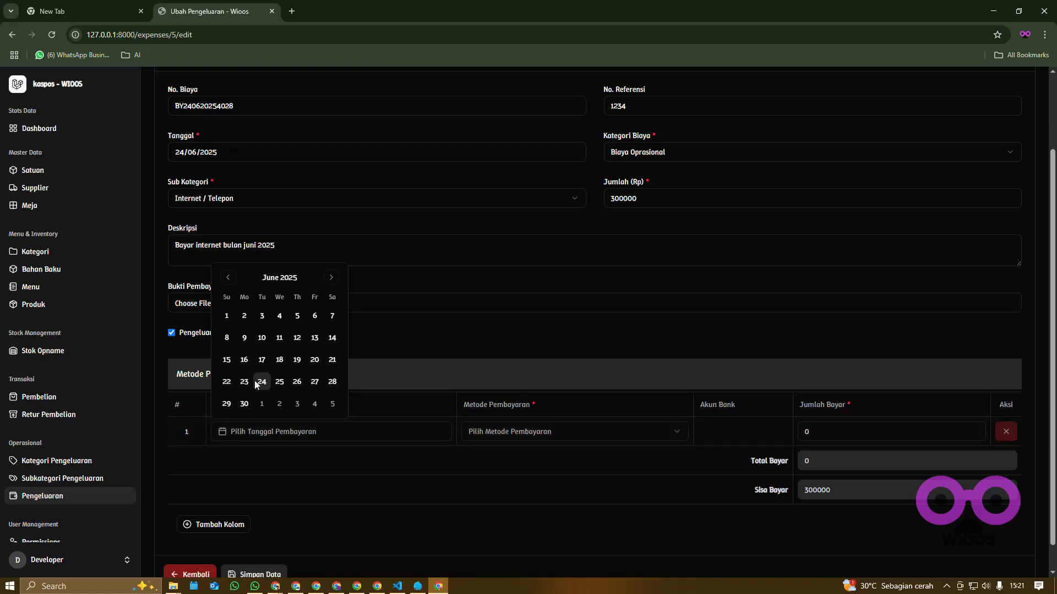
pyautogui.click(279, 387)
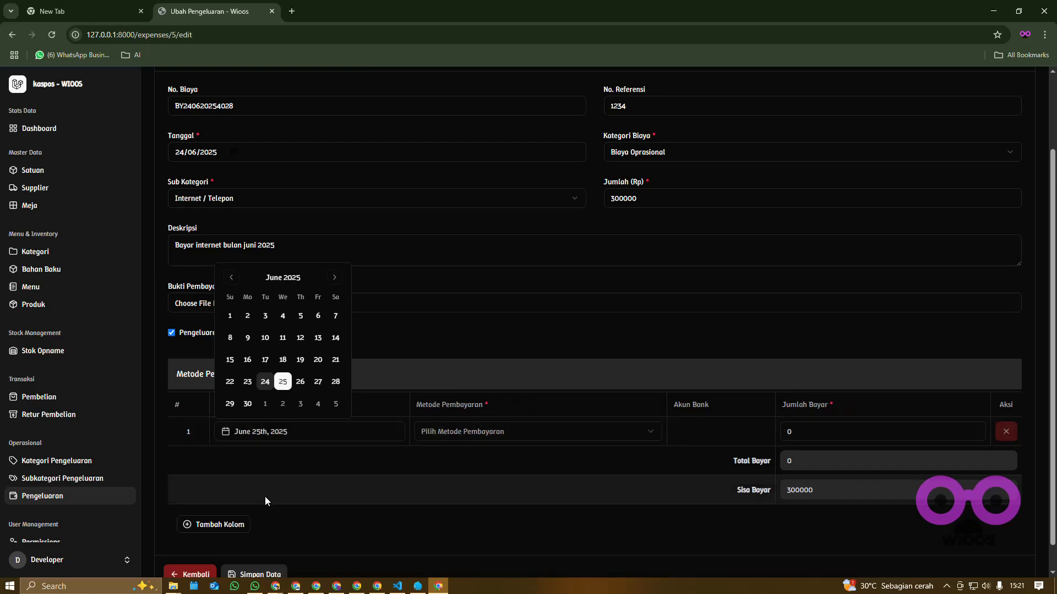
pyautogui.click(537, 436)
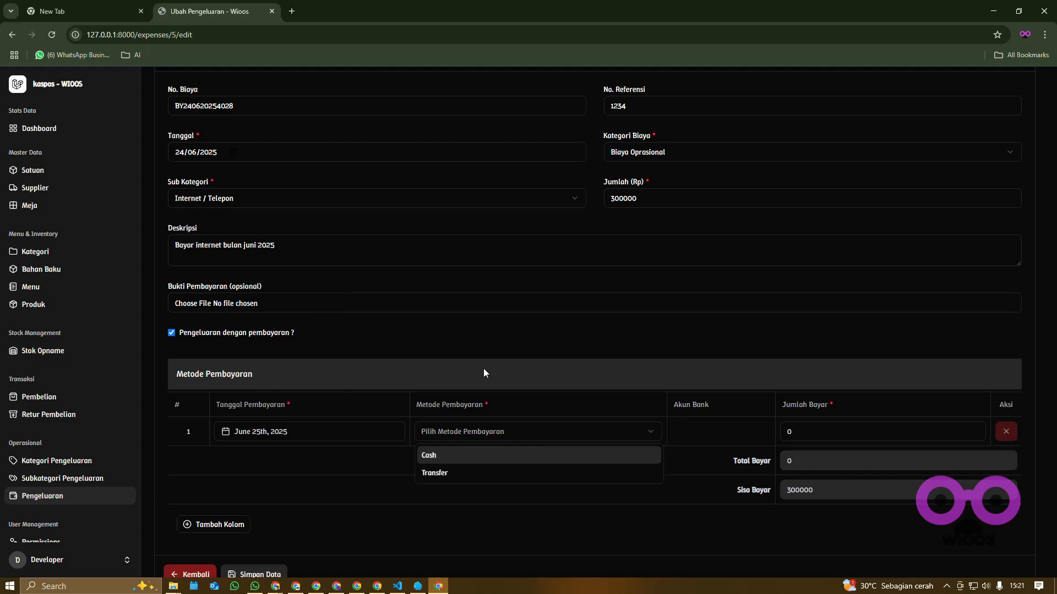
pyautogui.click(444, 473)
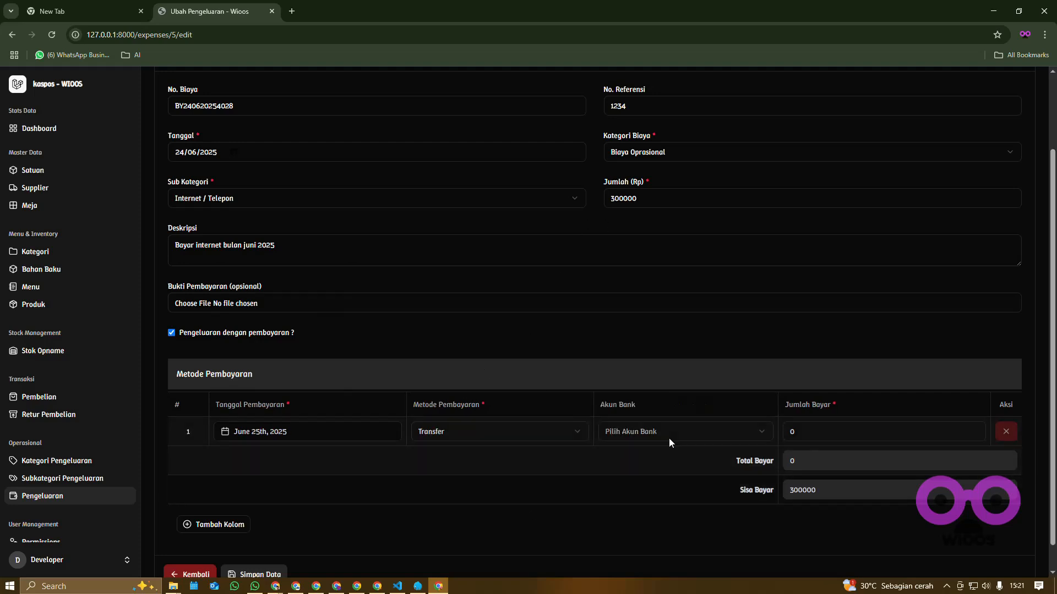
# Step: Choose the bca bank account for the payment row, set its amount to 200000, and save the expense
pyautogui.click(636, 433)
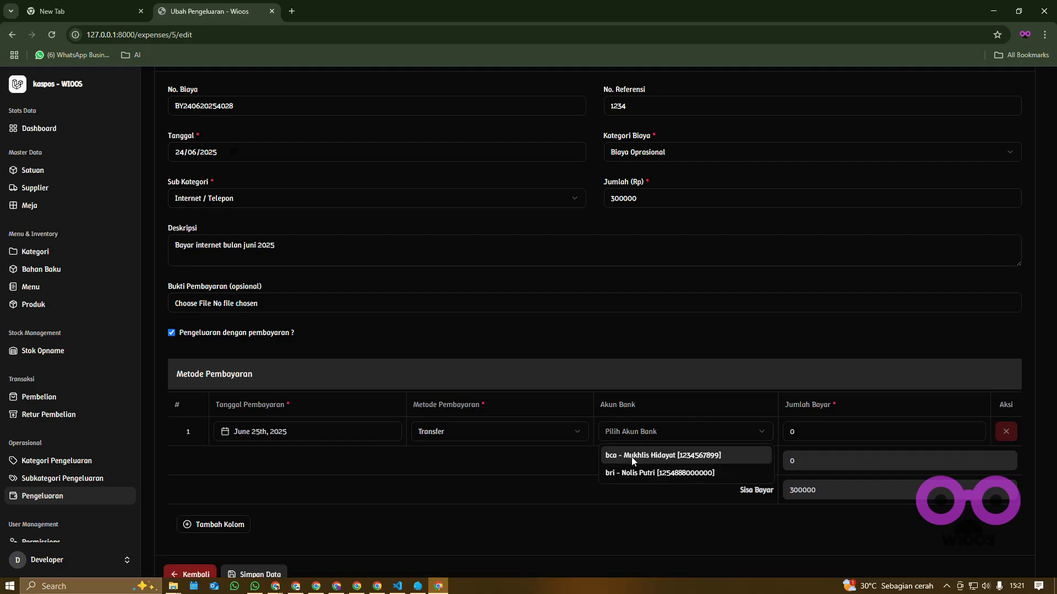
pyautogui.click(632, 458)
pyautogui.click(858, 433)
pyautogui.doubleClick(858, 433)
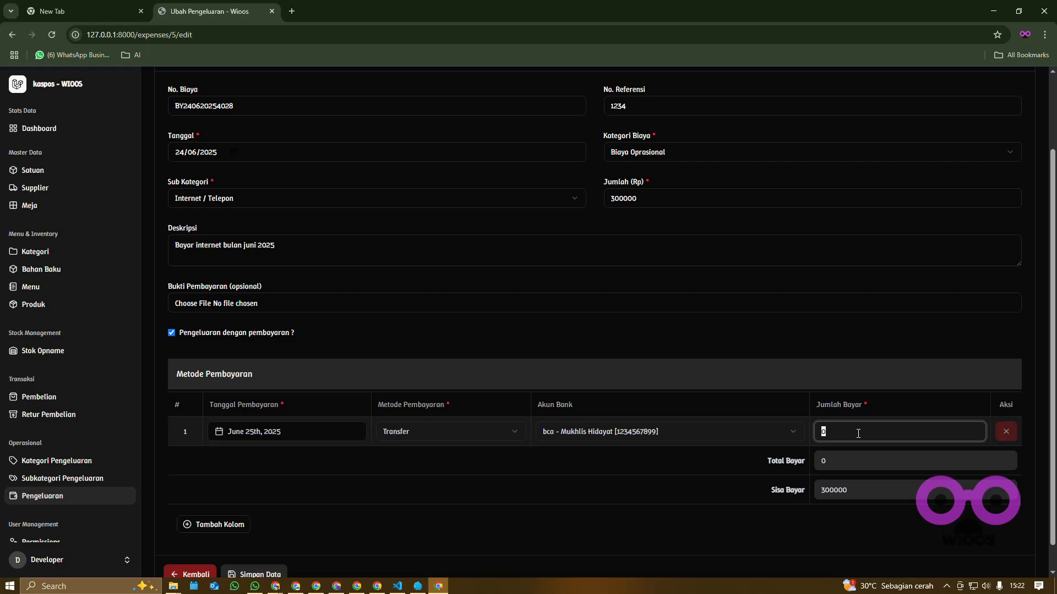
pyautogui.write('200000')
pyautogui.scroll(-1, 278, 507)
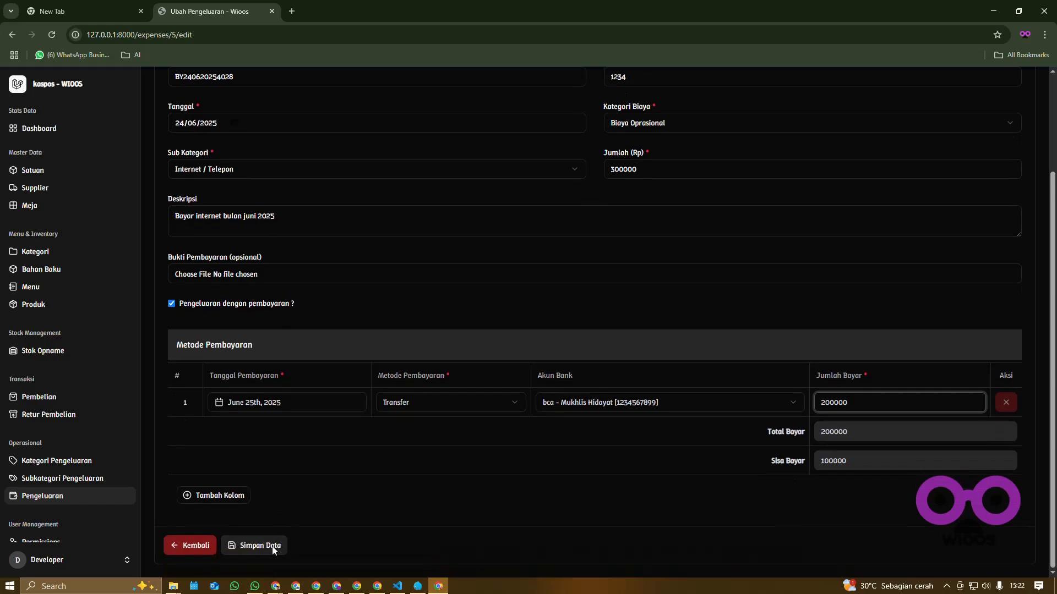
pyautogui.click(272, 546)
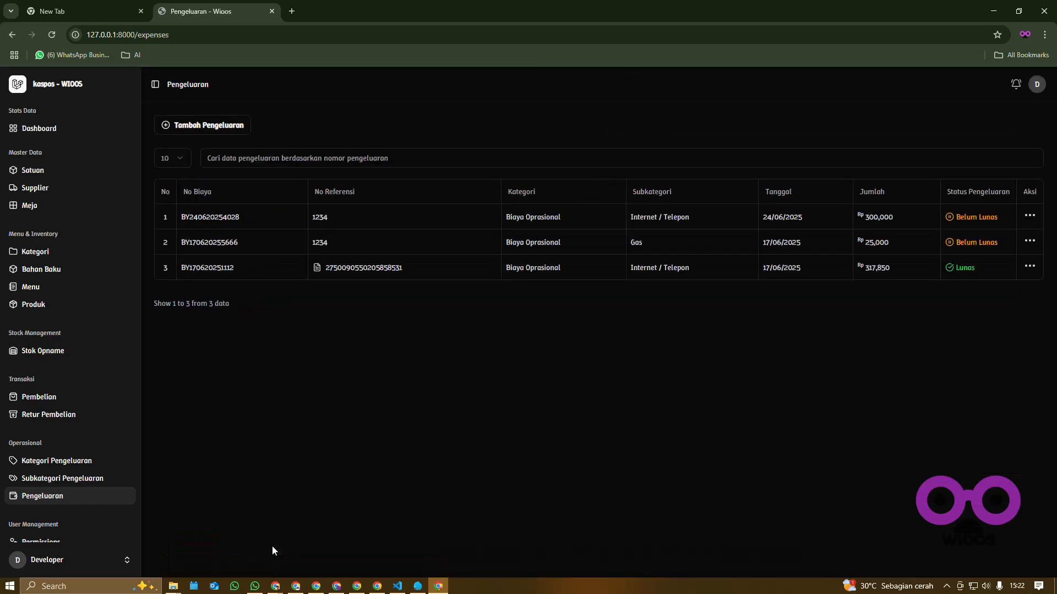
# Step: Review the payment history in the details of the 300,000 Internet / Telepon expense, and return to the expense list
pyautogui.click(1029, 215)
pyautogui.click(969, 243)
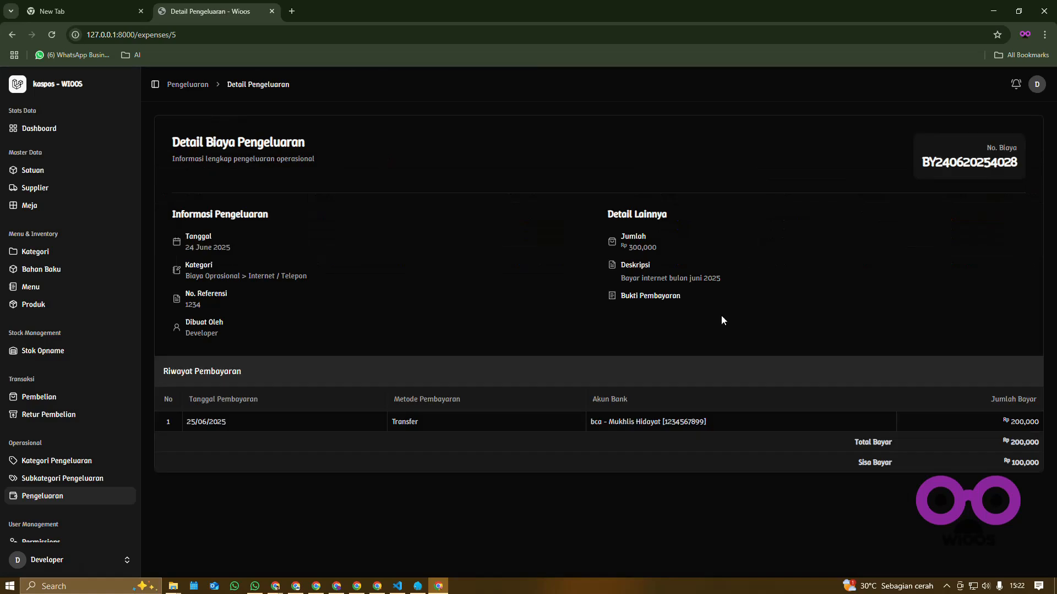
pyautogui.moveTo(191, 422); pyautogui.dragTo(924, 417)
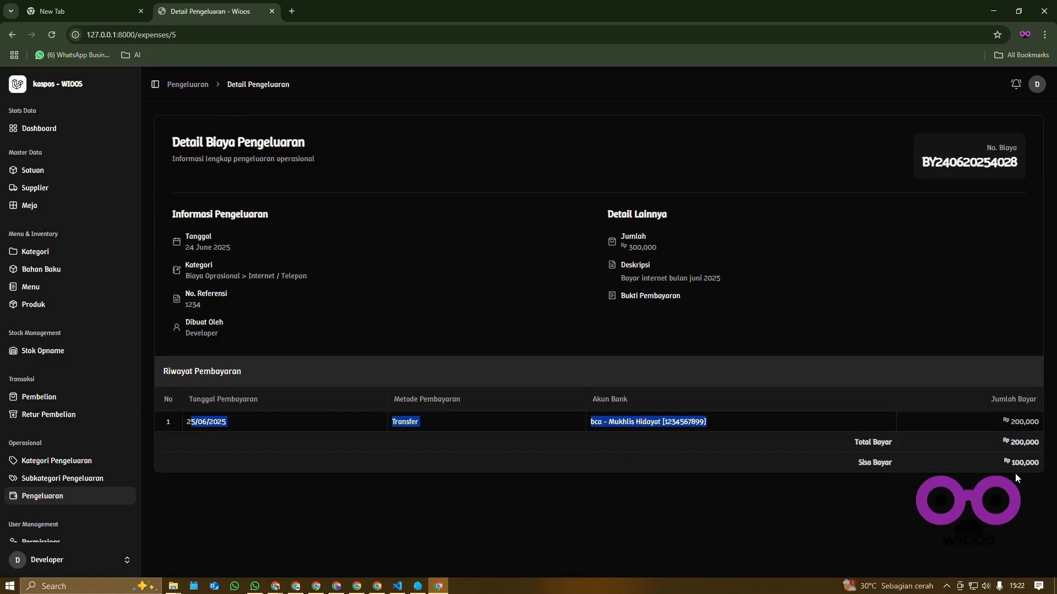
pyautogui.click(44, 498)
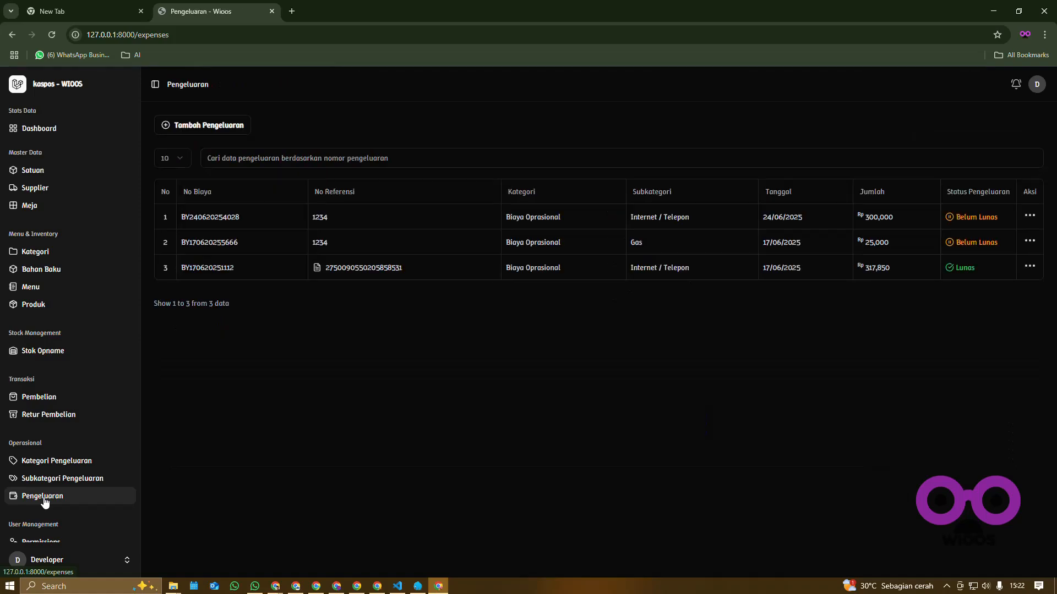
# Step: Open the 300,000 Internet / Telepon expense for editing and add a second payment row
pyautogui.click(1029, 217)
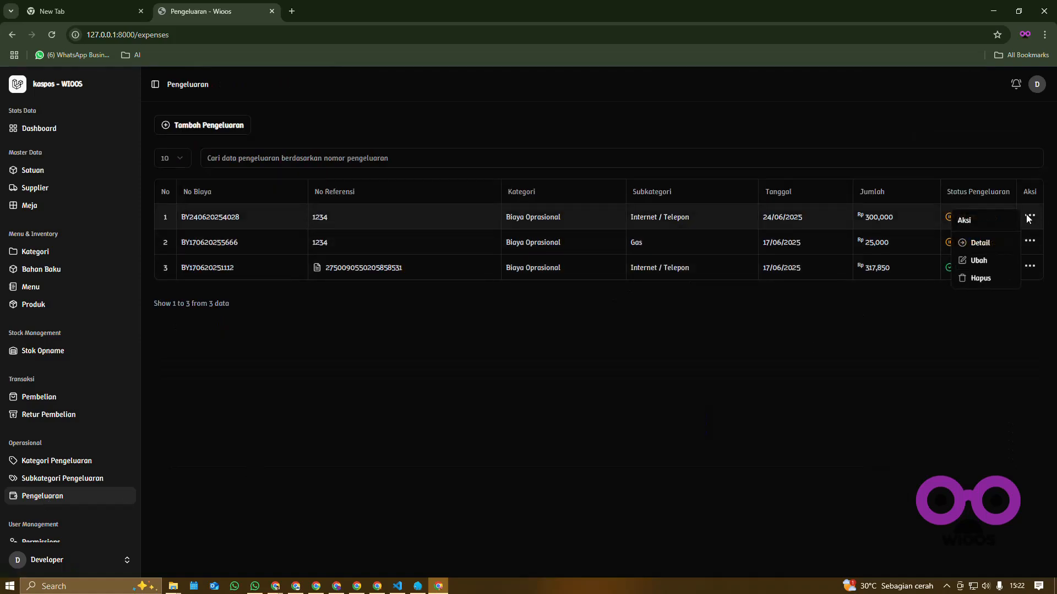
pyautogui.click(984, 260)
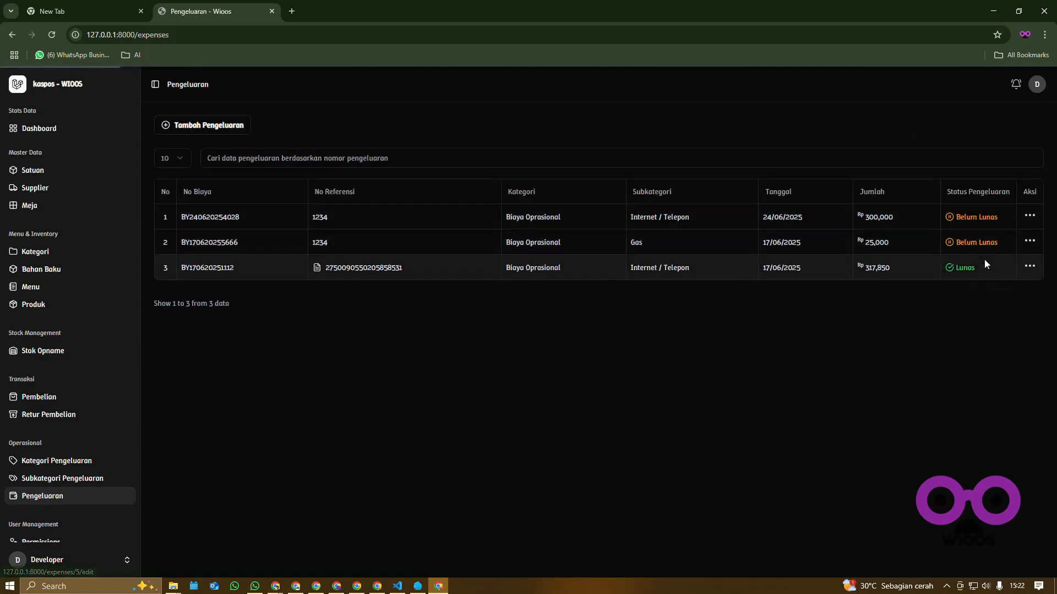
pyautogui.scroll(-3, 972, 264)
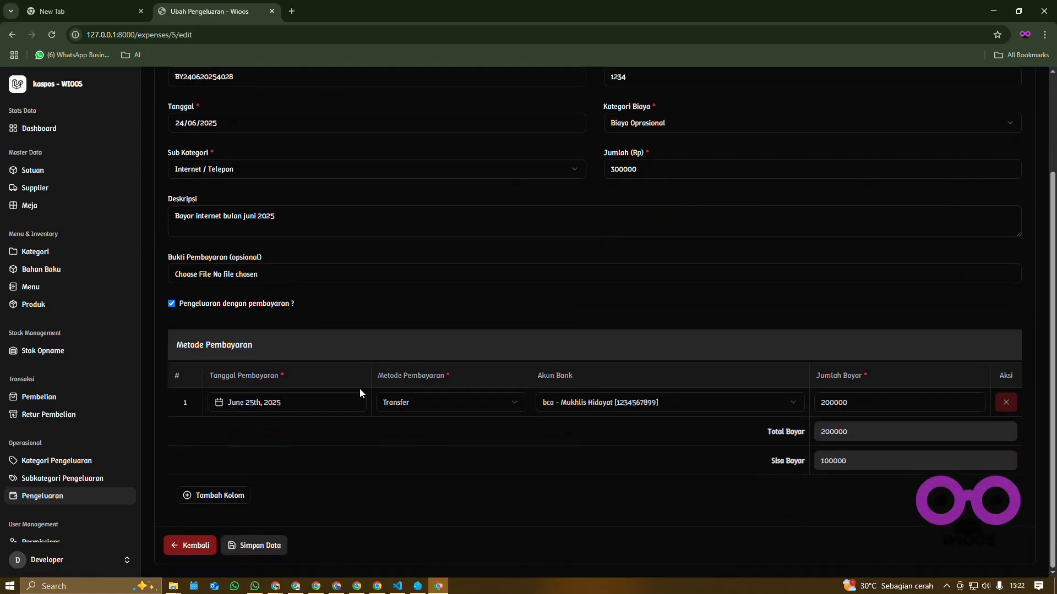
pyautogui.click(210, 496)
# Step: Set the second payment row's date to June 26th, 2025 and its payment method to Cash
pyautogui.click(283, 434)
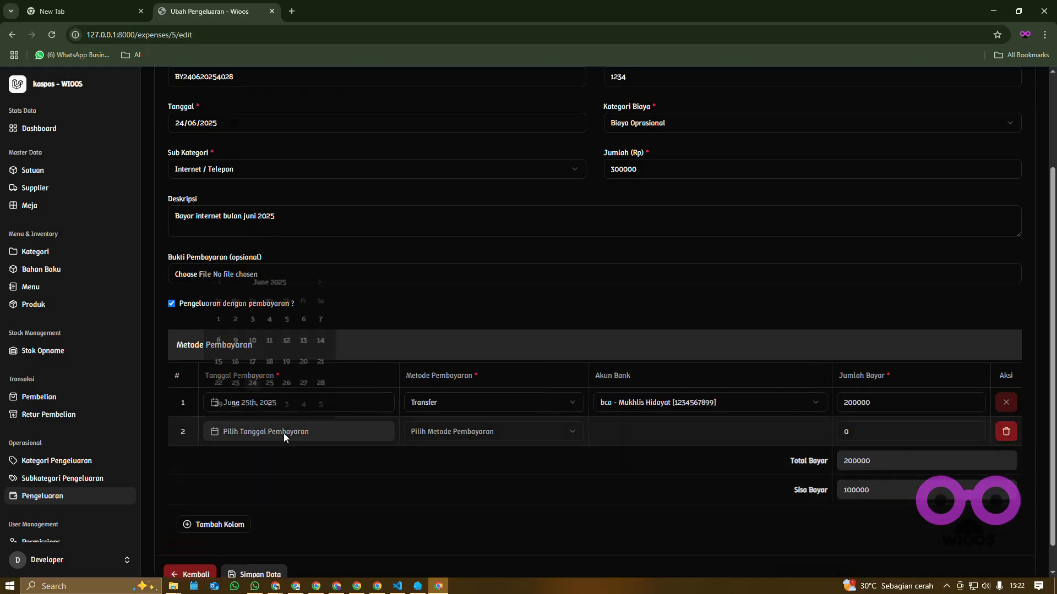
pyautogui.click(293, 387)
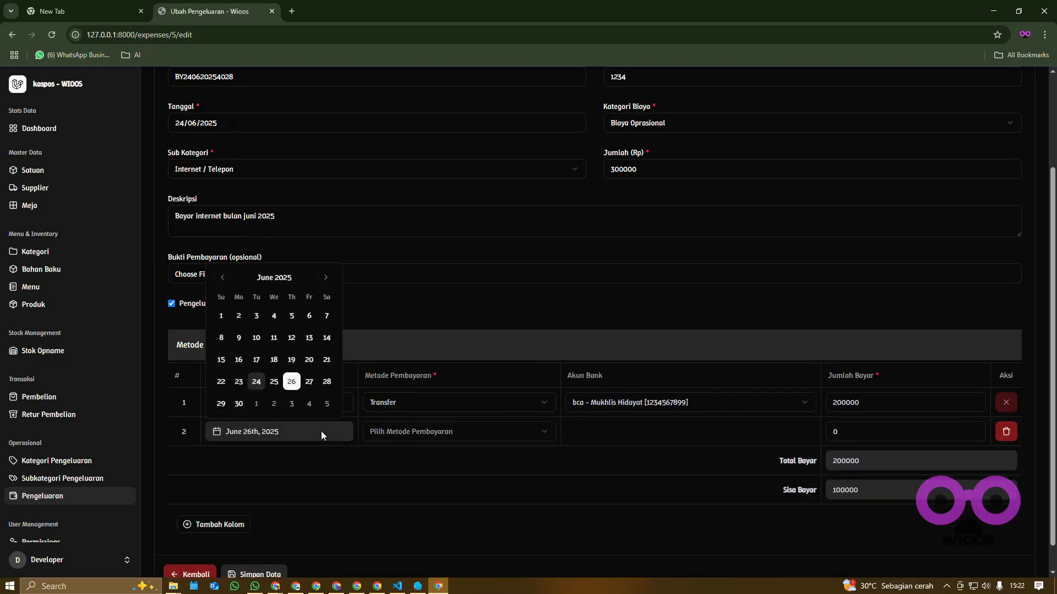
pyautogui.click(486, 434)
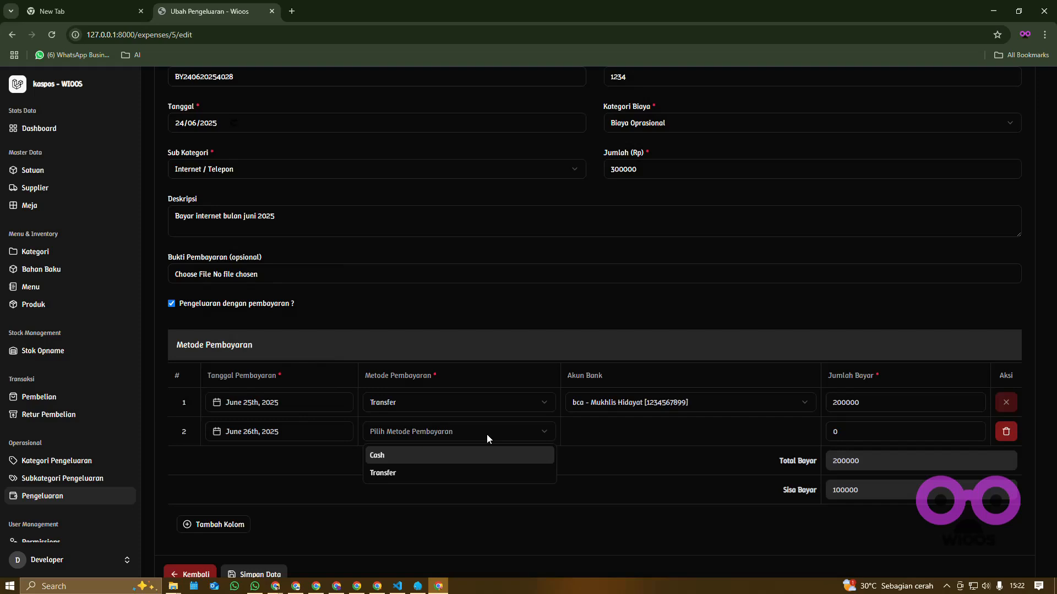
pyautogui.click(408, 457)
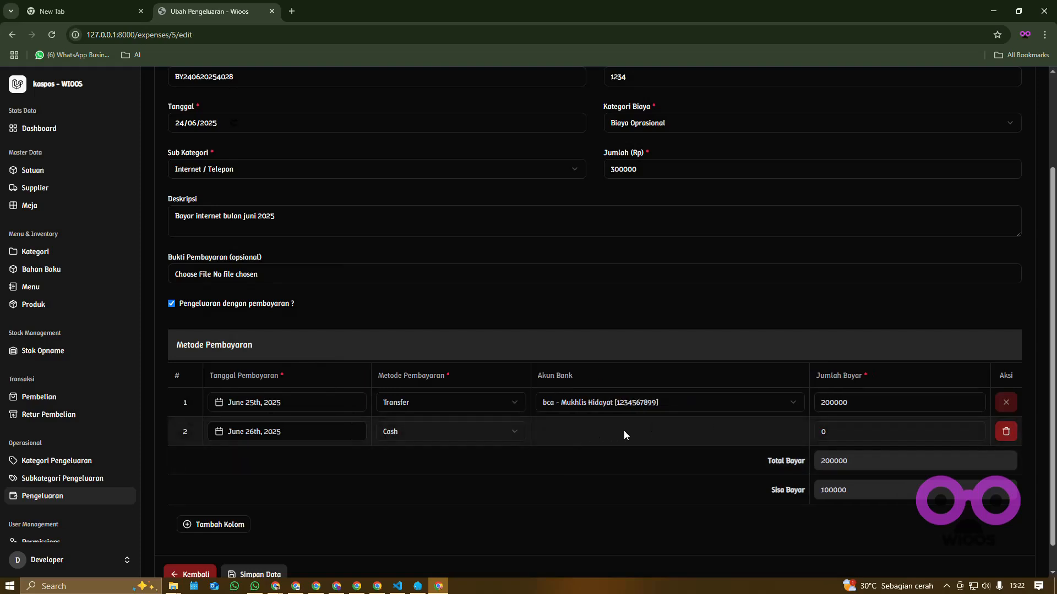
# Step: Switch the second payment row's method to Transfer and back to Cash to compare the bank account field
pyautogui.click(487, 433)
pyautogui.click(458, 471)
pyautogui.click(654, 427)
pyautogui.click(450, 429)
pyautogui.click(434, 437)
pyautogui.click(417, 453)
# Step: Set the second payment row's amount to 100000 and save the expense
pyautogui.click(902, 424)
pyautogui.hotkey('ctrl', 'a')
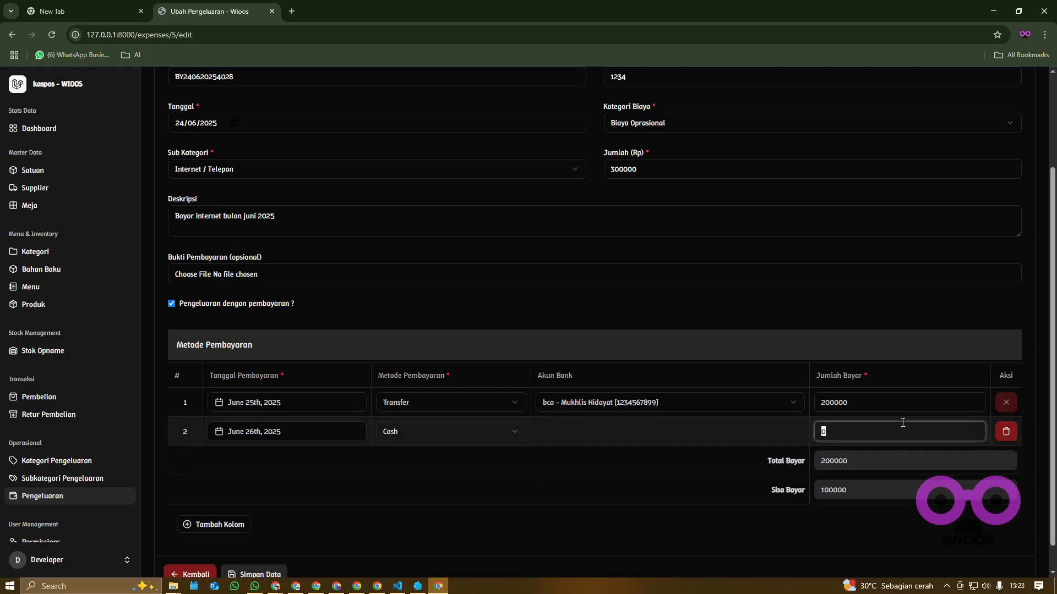
pyautogui.write('100000')
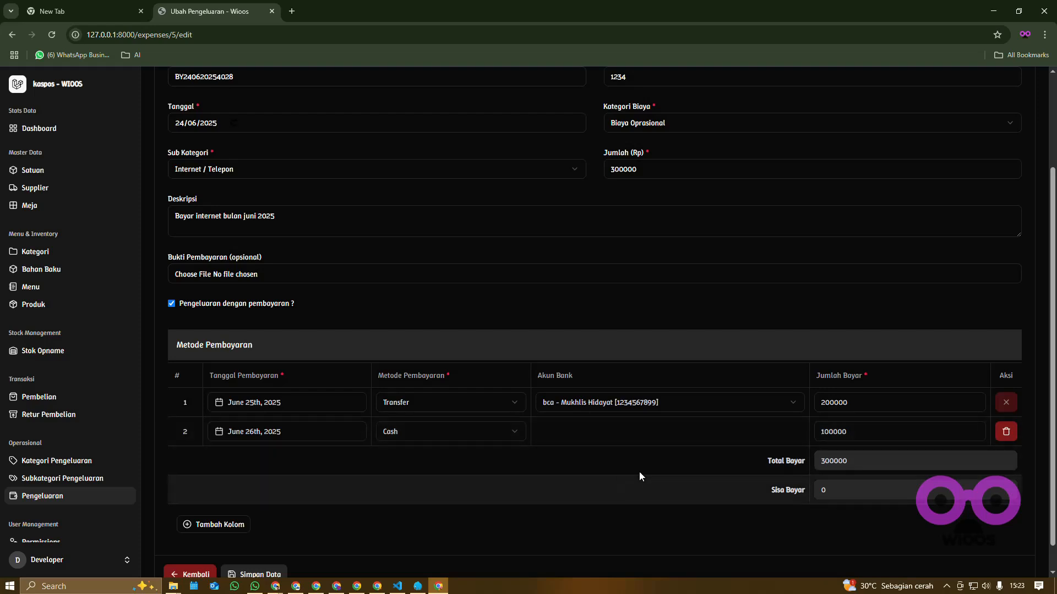
pyautogui.scroll(-1, 384, 534)
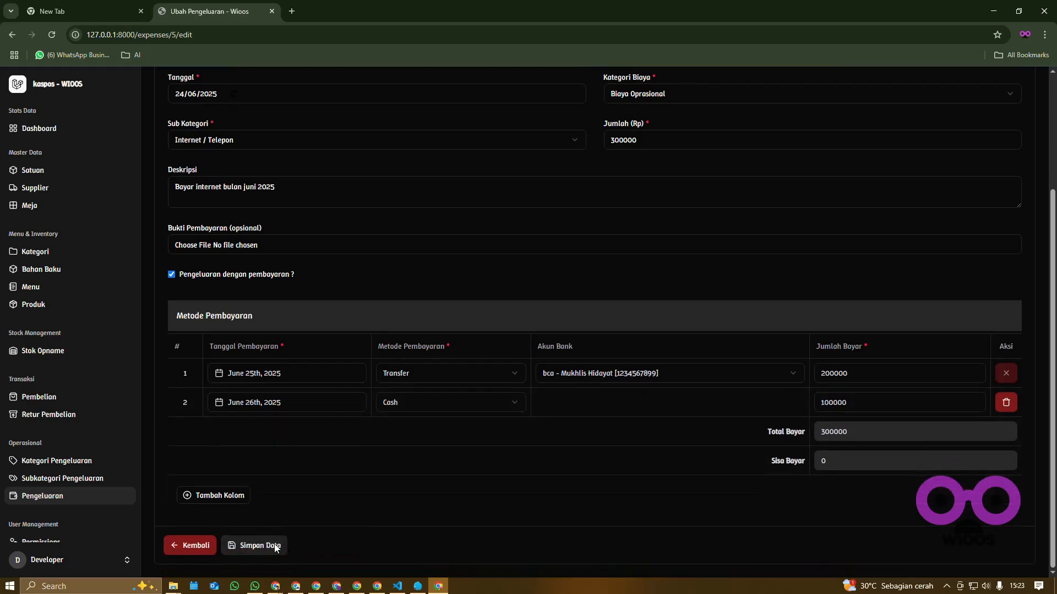
pyautogui.click(273, 545)
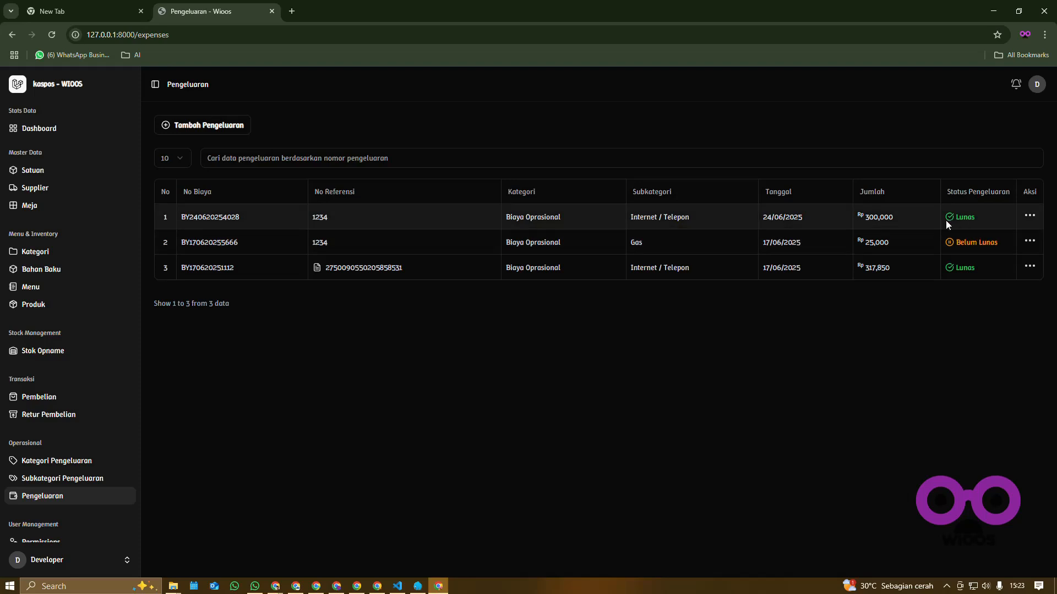
# Step: Check both payments in the details of the 300,000 Internet / Telepon expense, and go back to the expense list
pyautogui.click(1029, 215)
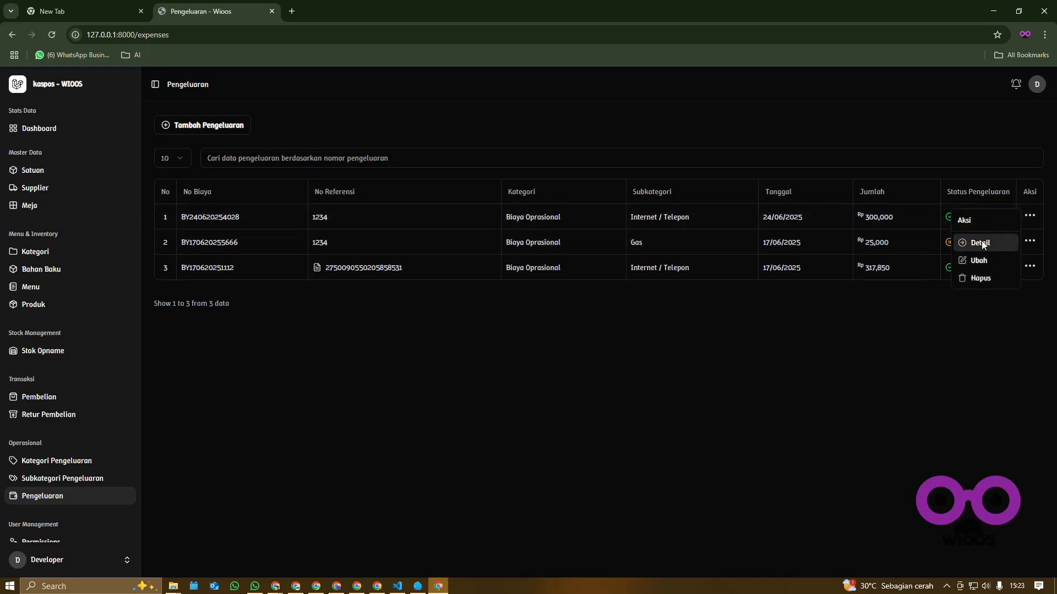
pyautogui.click(982, 240)
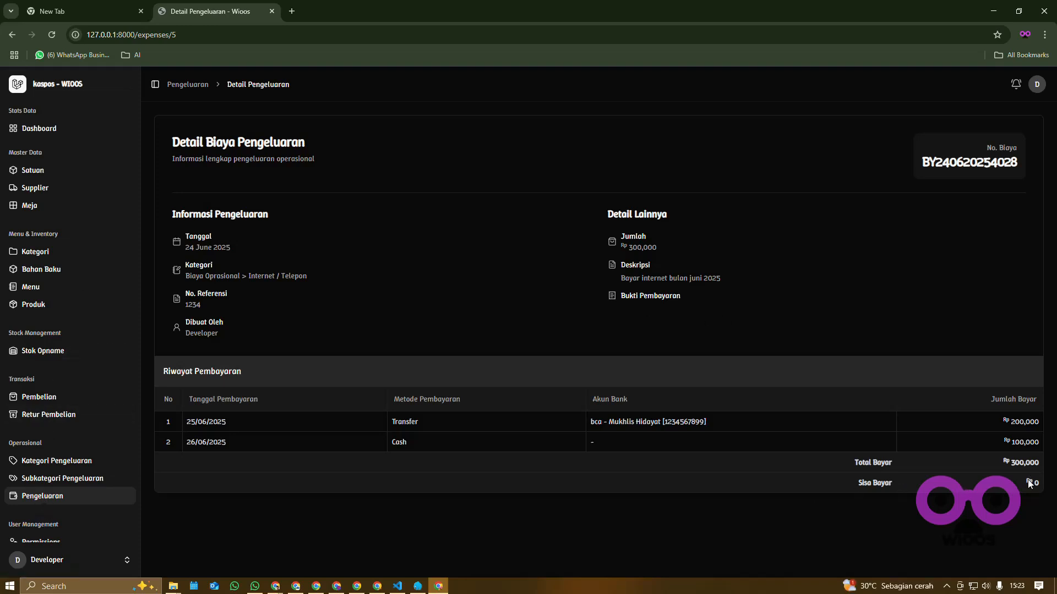
pyautogui.click(43, 498)
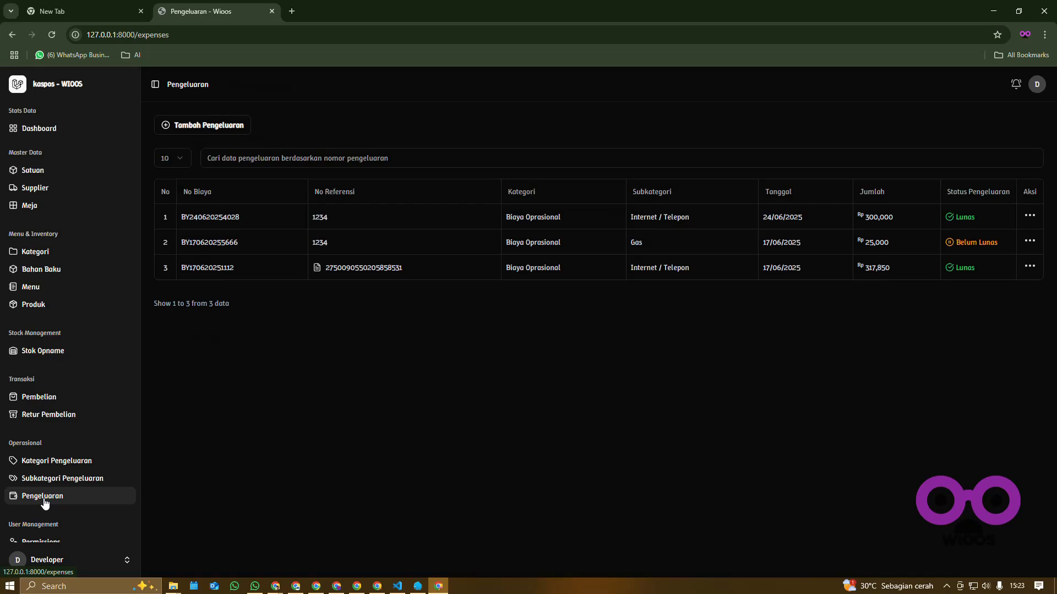
# Step: View the payment proof attached to the 317,850 Internet / Telepon expense and close it
pyautogui.click(318, 270)
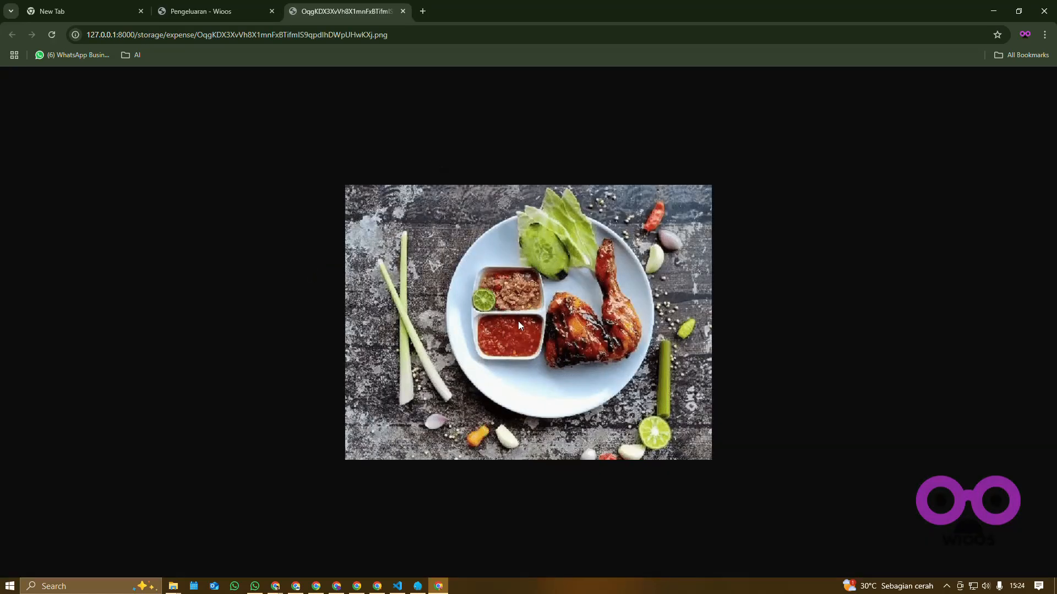
pyautogui.click(402, 12)
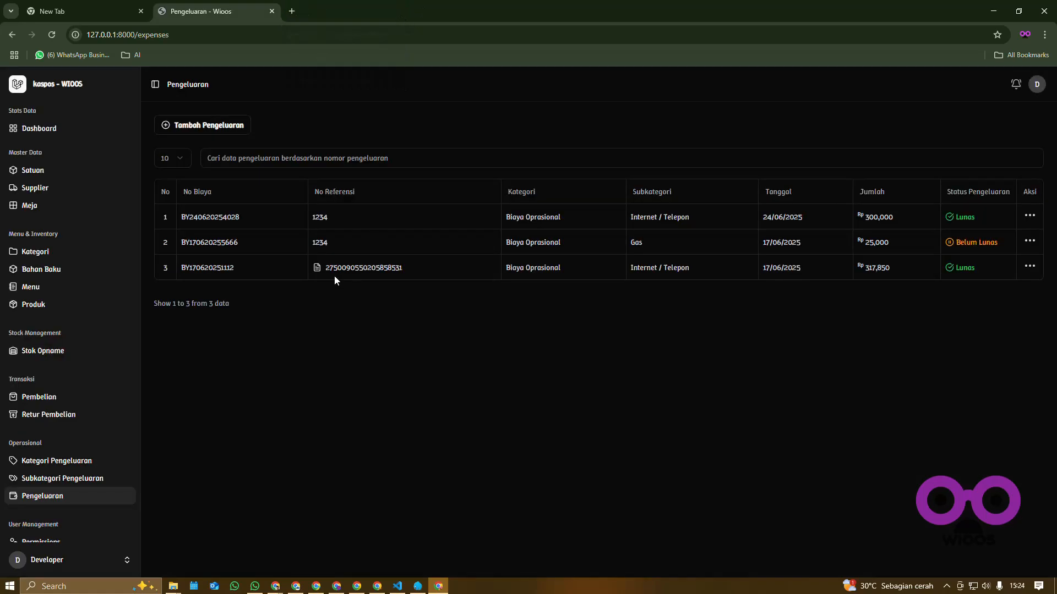